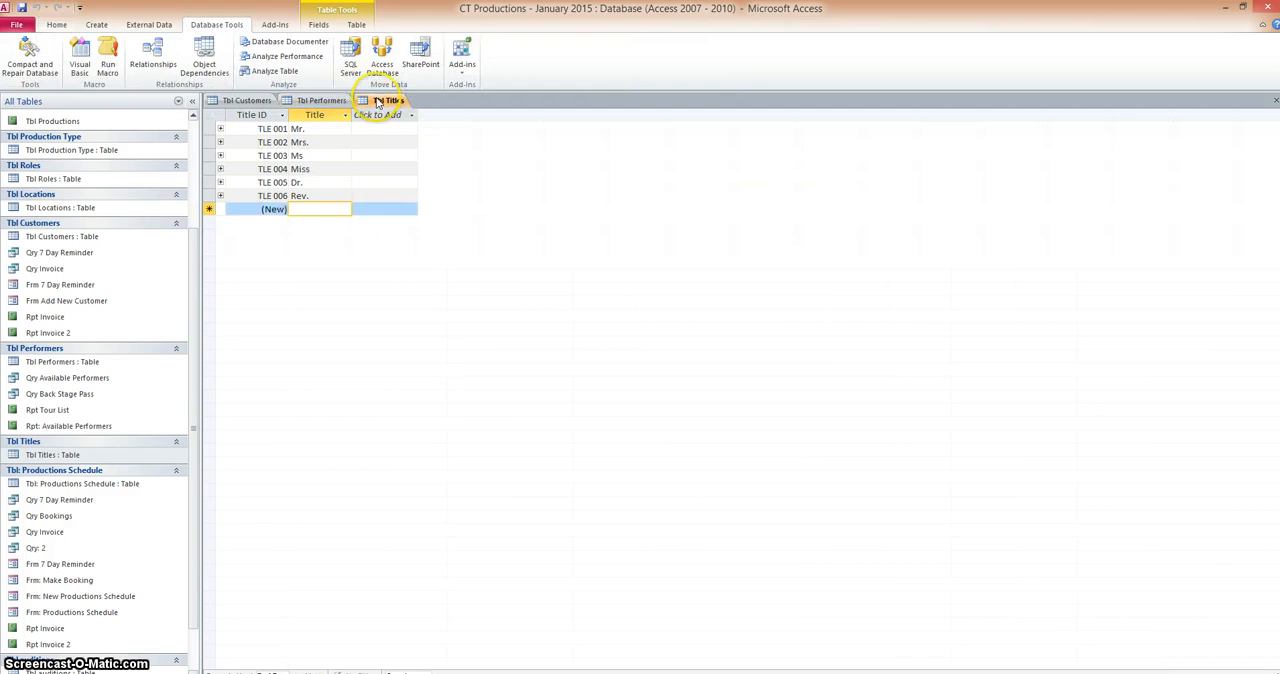
Compare the title fields in Tbl Customers and Tbl Performers with the records in Tbl Titles
{"action": "left_click", "coordinate": [245, 101]}
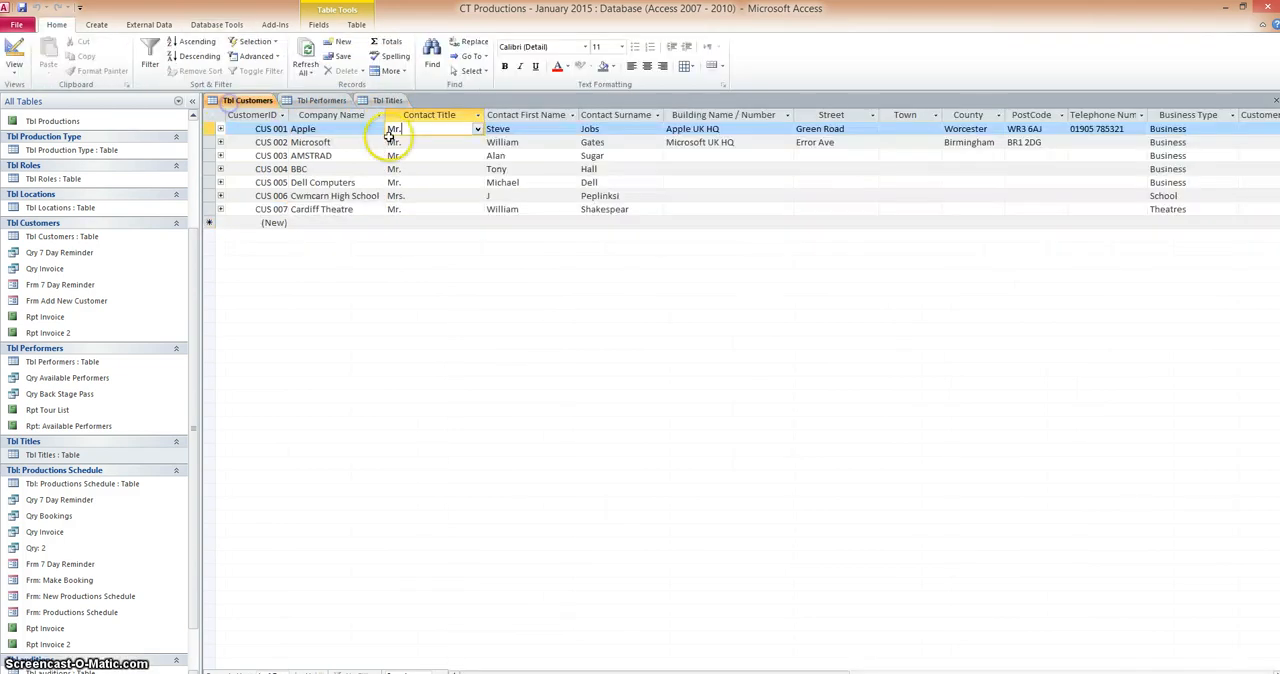
{"action": "left_click", "coordinate": [320, 101]}
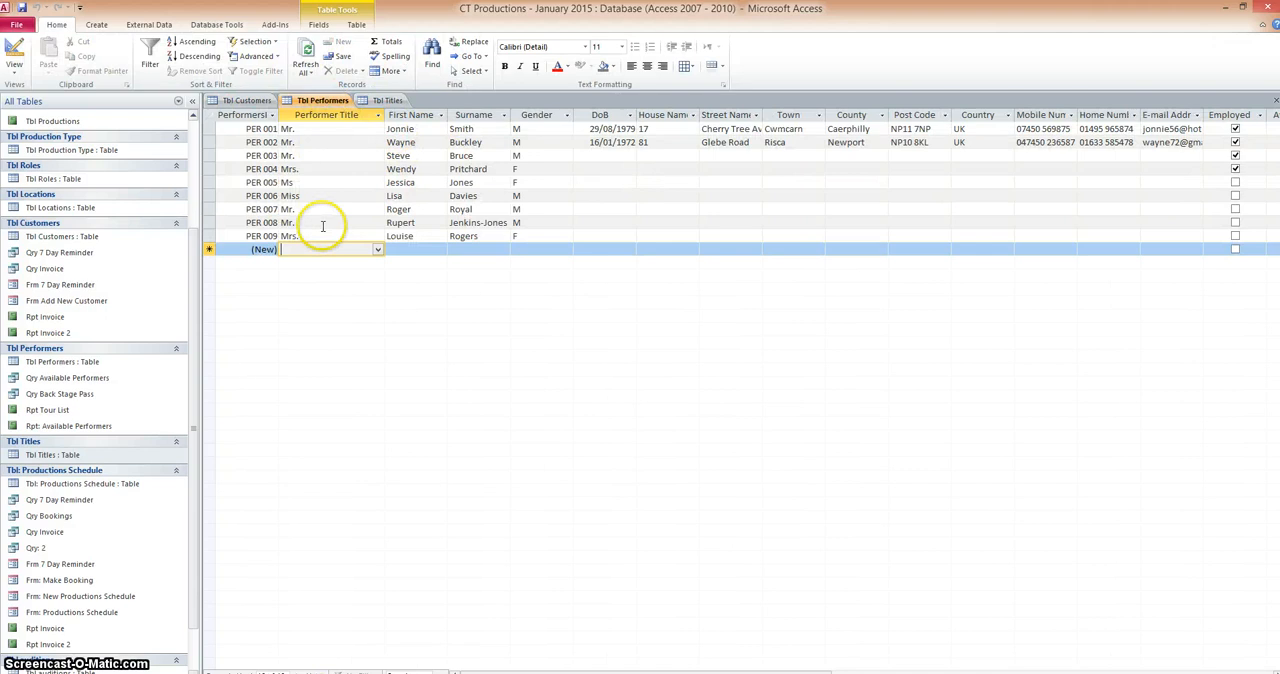
{"action": "left_click", "coordinate": [388, 101]}
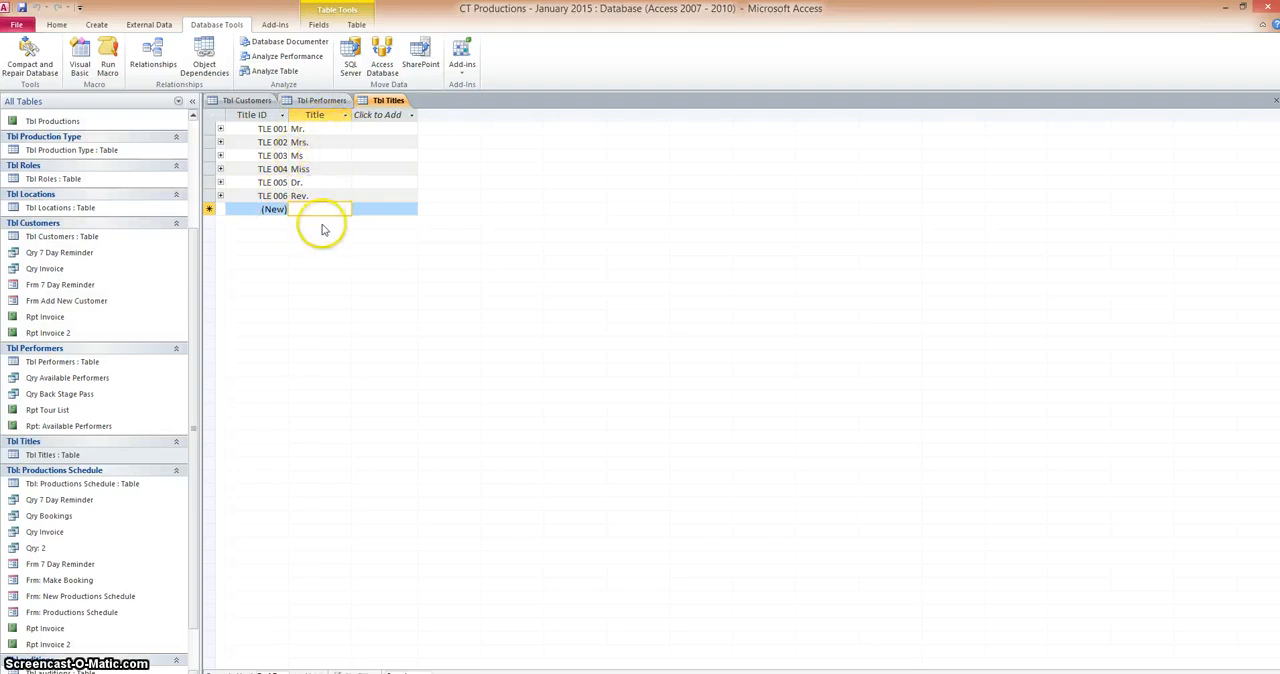
{"action": "left_click", "coordinate": [321, 101]}
{"action": "left_click", "coordinate": [245, 101]}
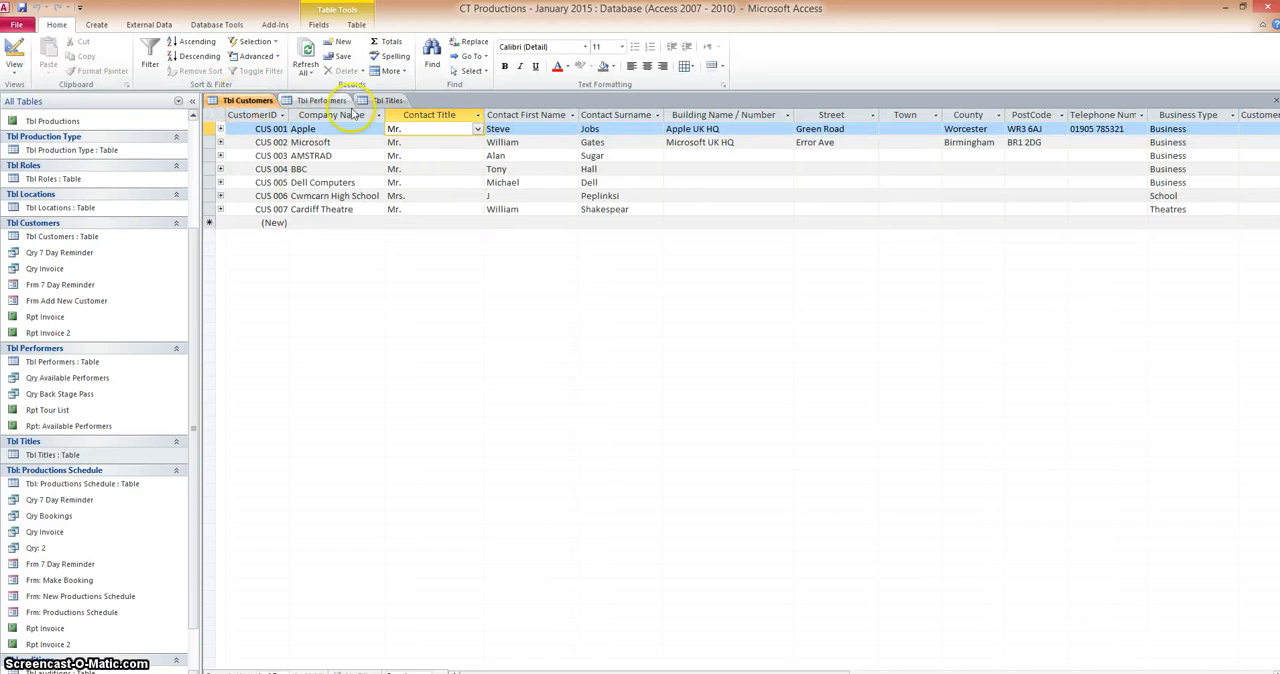
{"action": "left_click", "coordinate": [385, 102]}
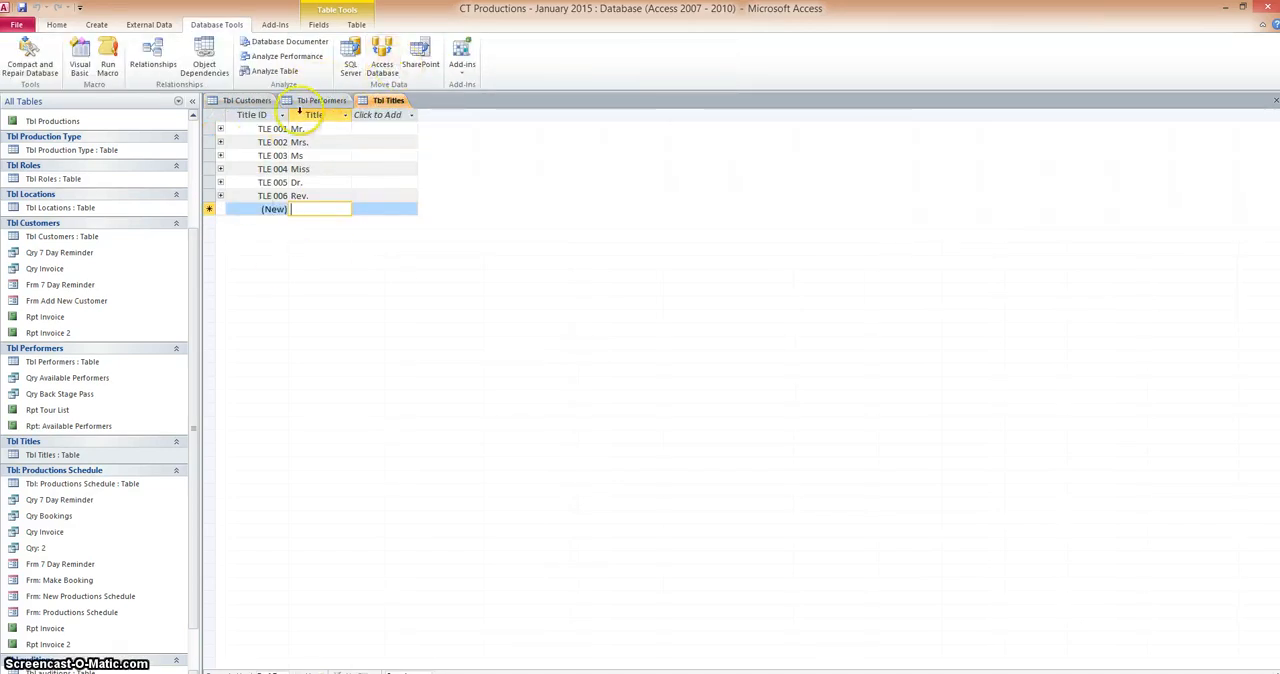
{"action": "left_click", "coordinate": [242, 101]}
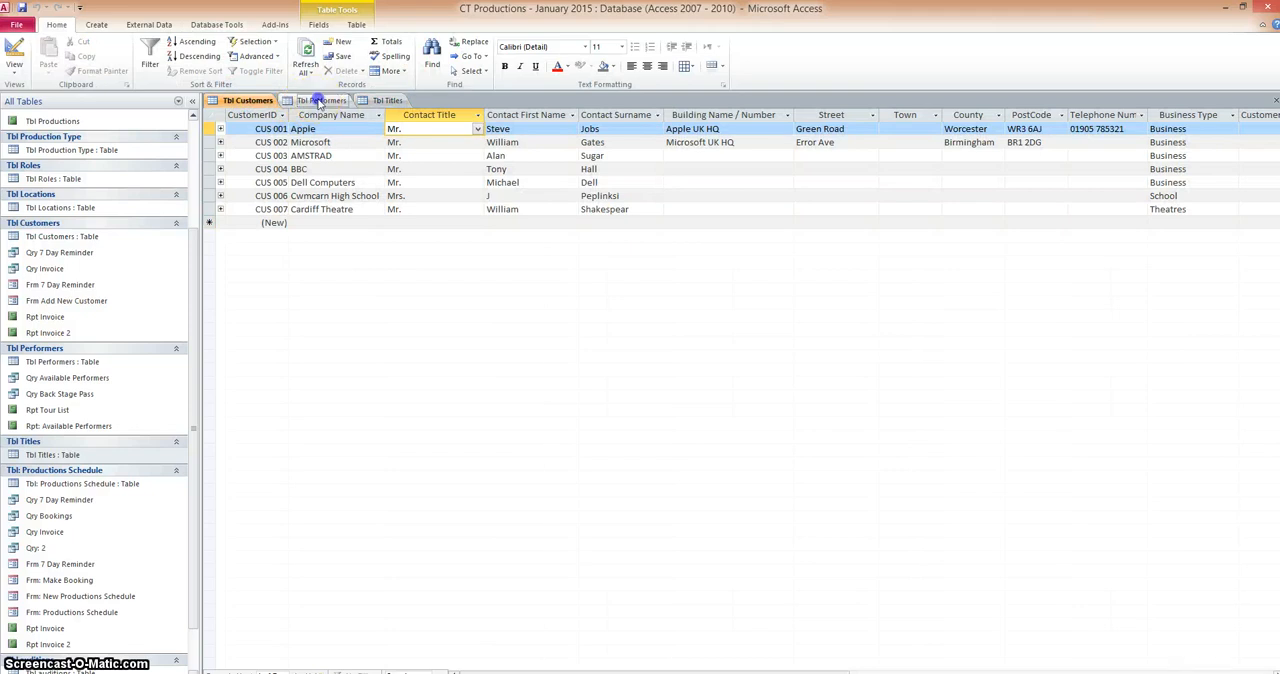
{"action": "left_click", "coordinate": [320, 102]}
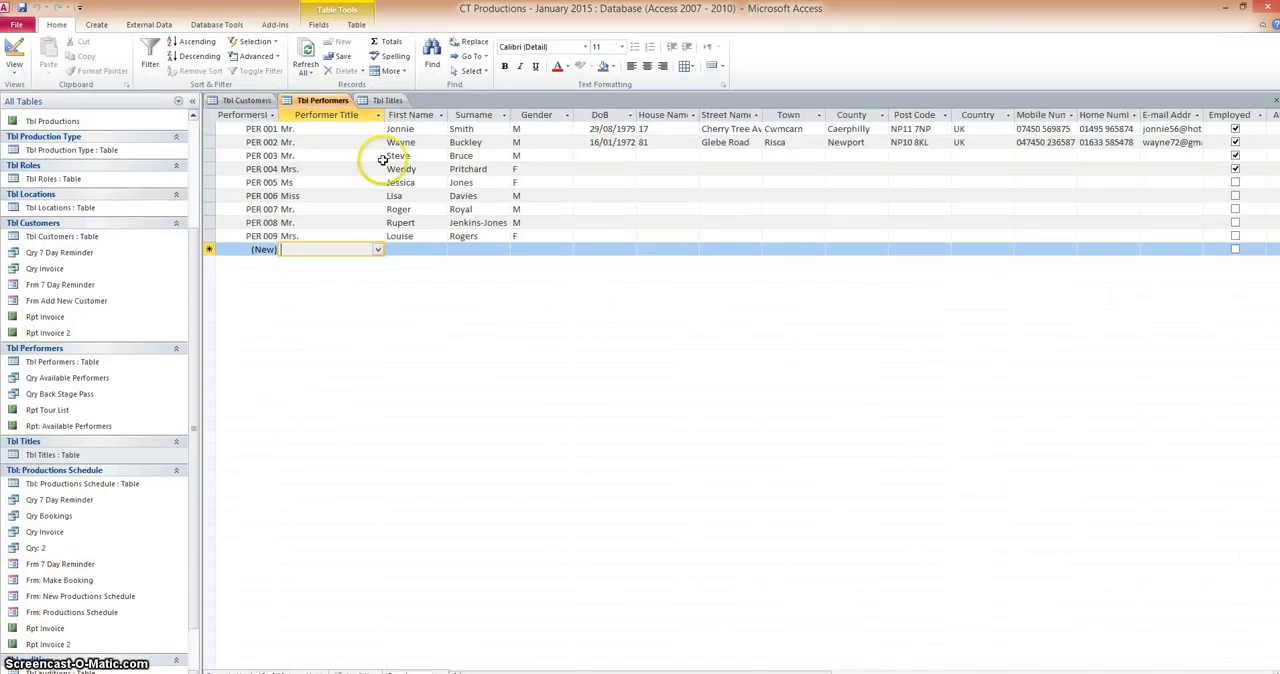
View the title choices offered for the first record in Tbl Customers and in Tbl Performers
{"action": "left_click", "coordinate": [250, 102]}
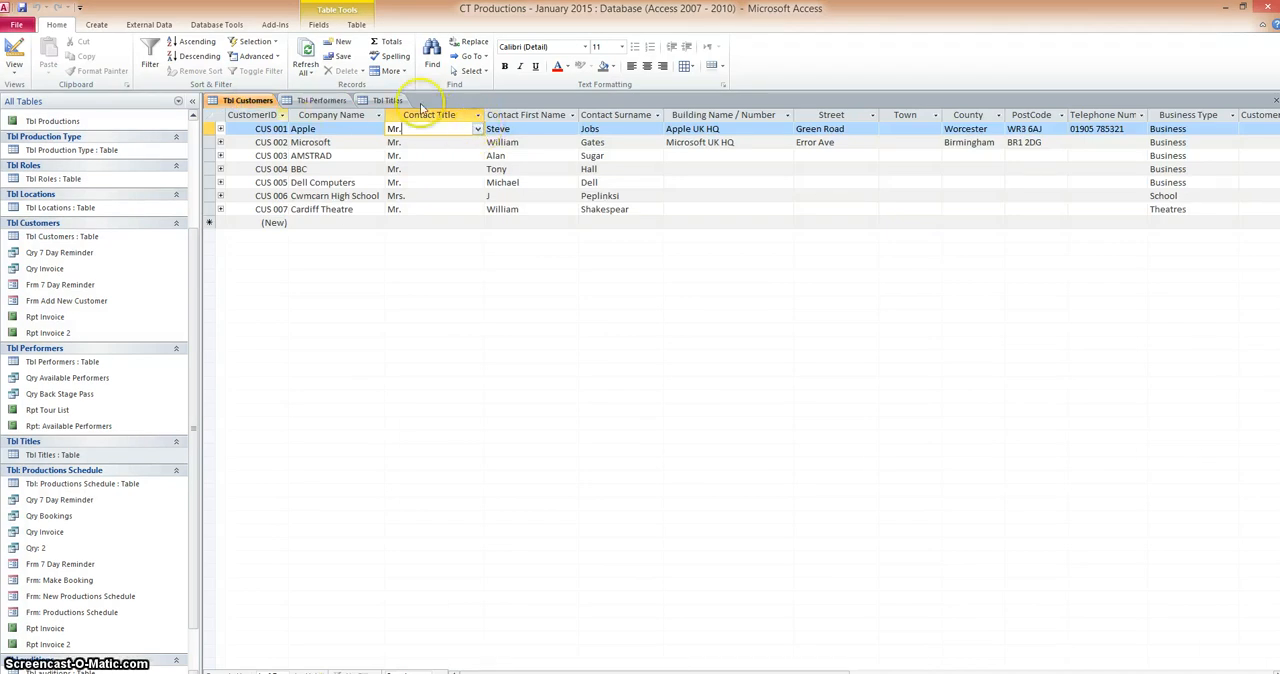
{"action": "left_click", "coordinate": [478, 129]}
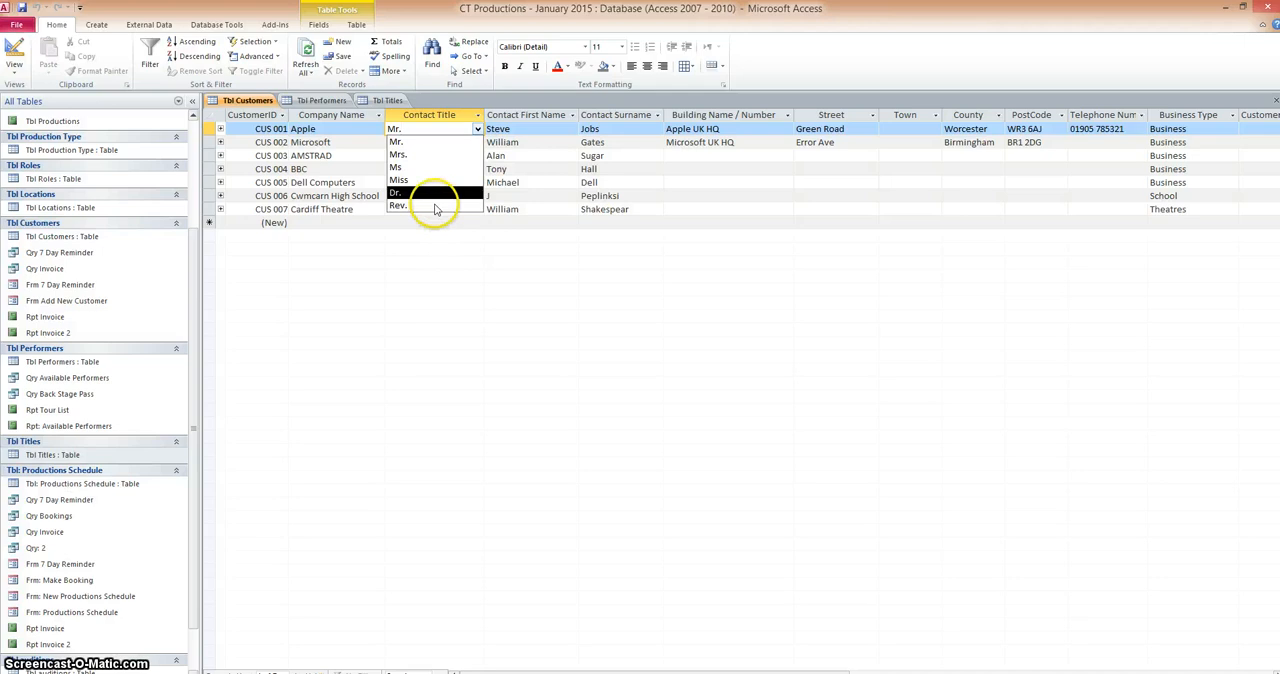
{"action": "left_click", "coordinate": [321, 101]}
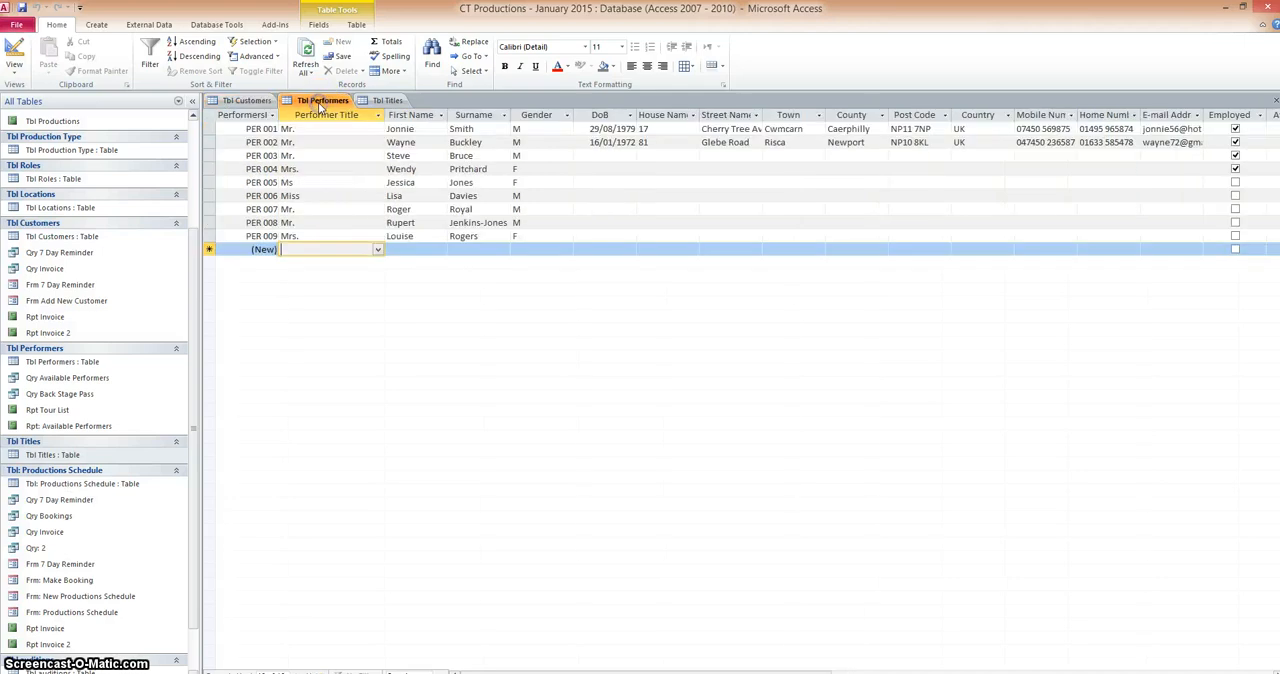
{"action": "left_click", "coordinate": [377, 130]}
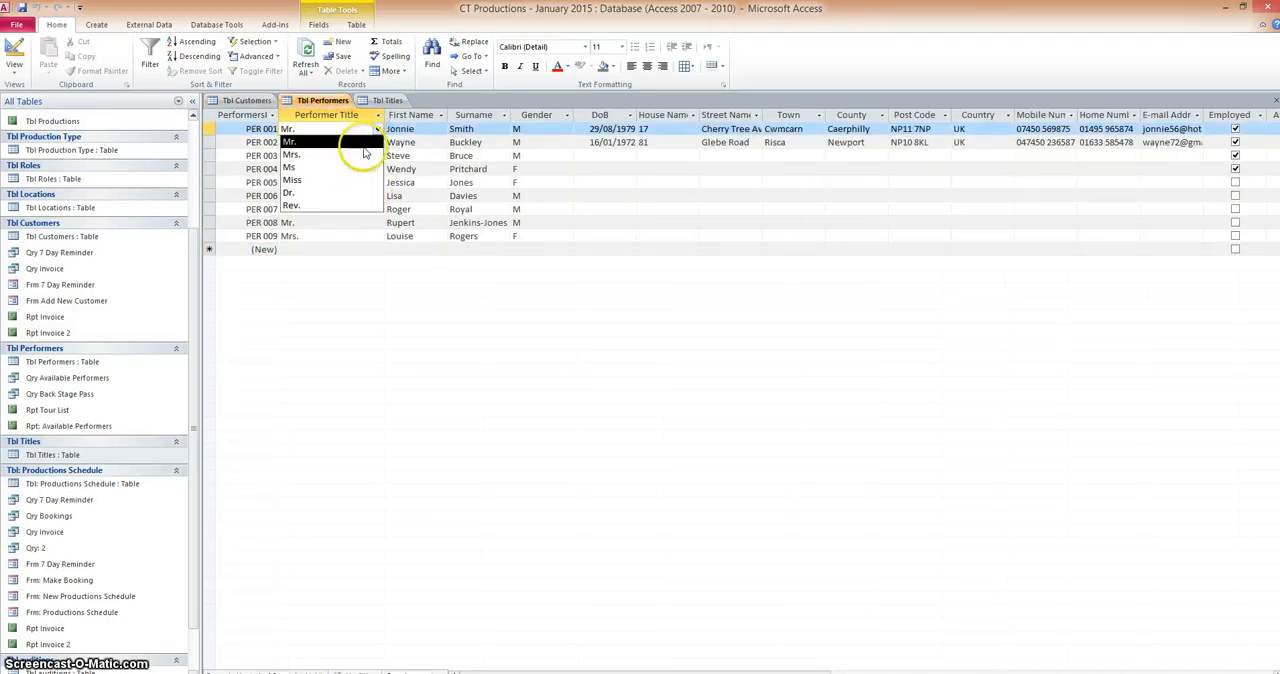
Add Sir as a new title record in Tbl Titles and save it
{"action": "left_click", "coordinate": [388, 101]}
{"action": "left_click", "coordinate": [310, 210]}
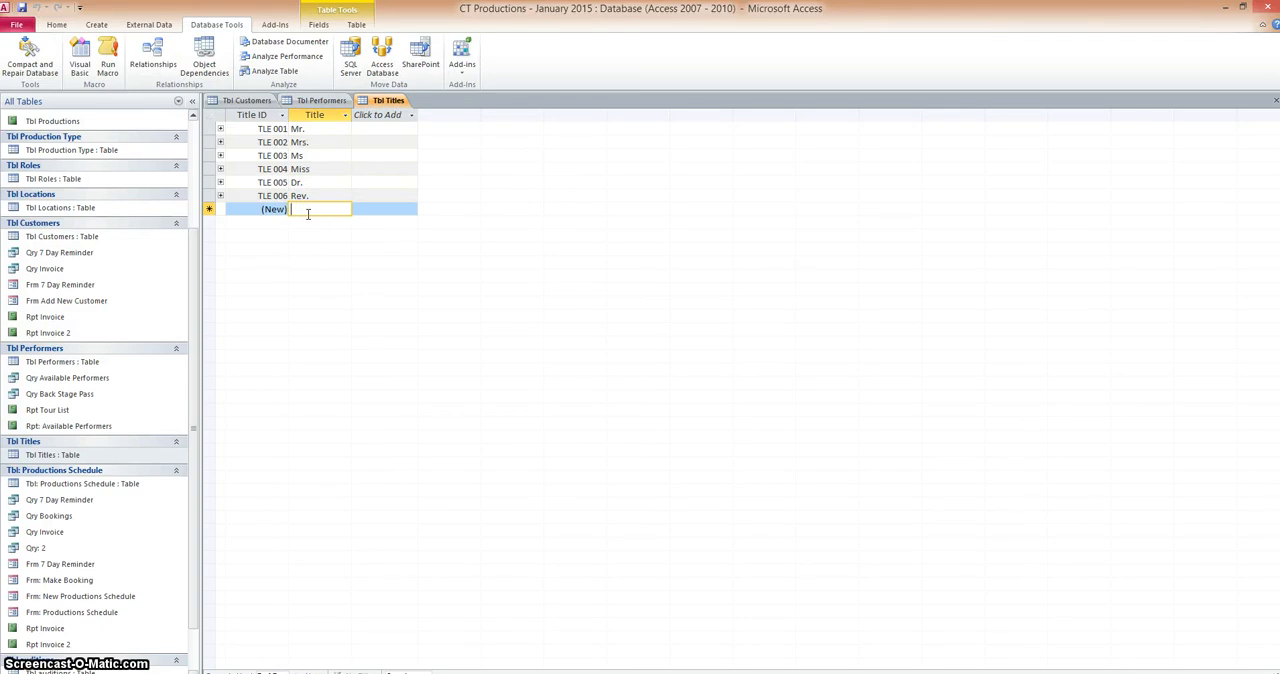
{"action": "type", "text": "Sir"}
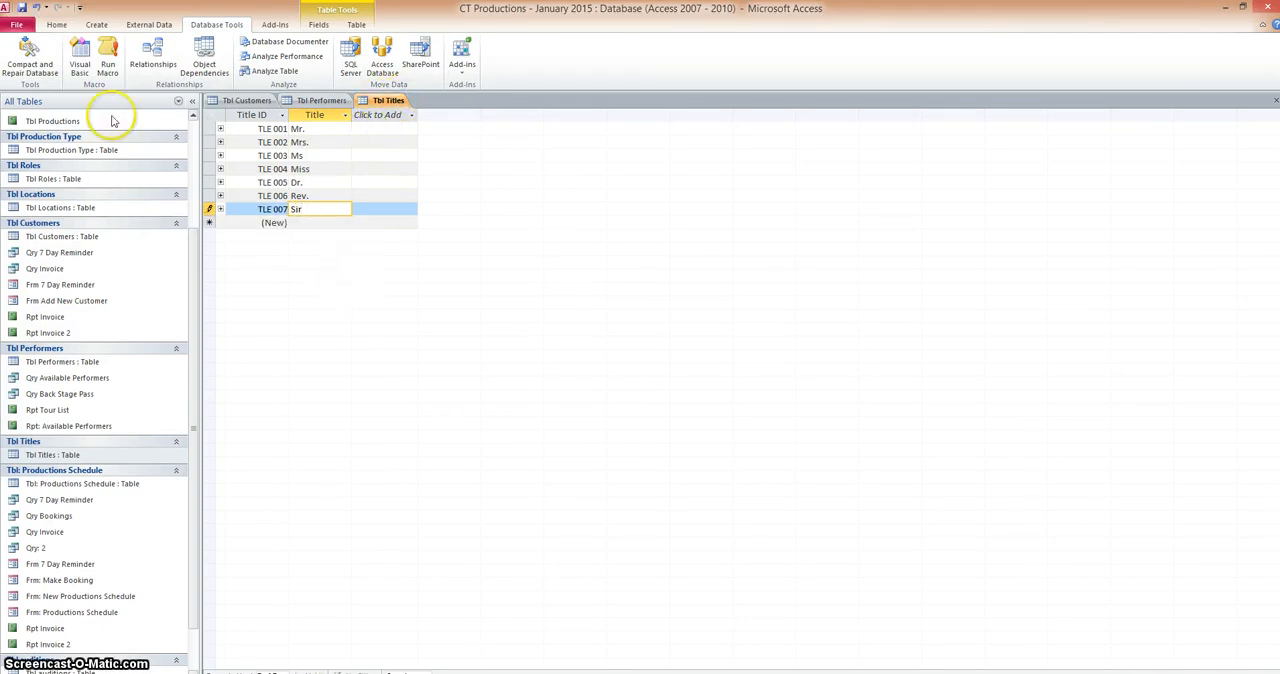
{"action": "left_click", "coordinate": [57, 25]}
{"action": "left_click", "coordinate": [391, 289]}
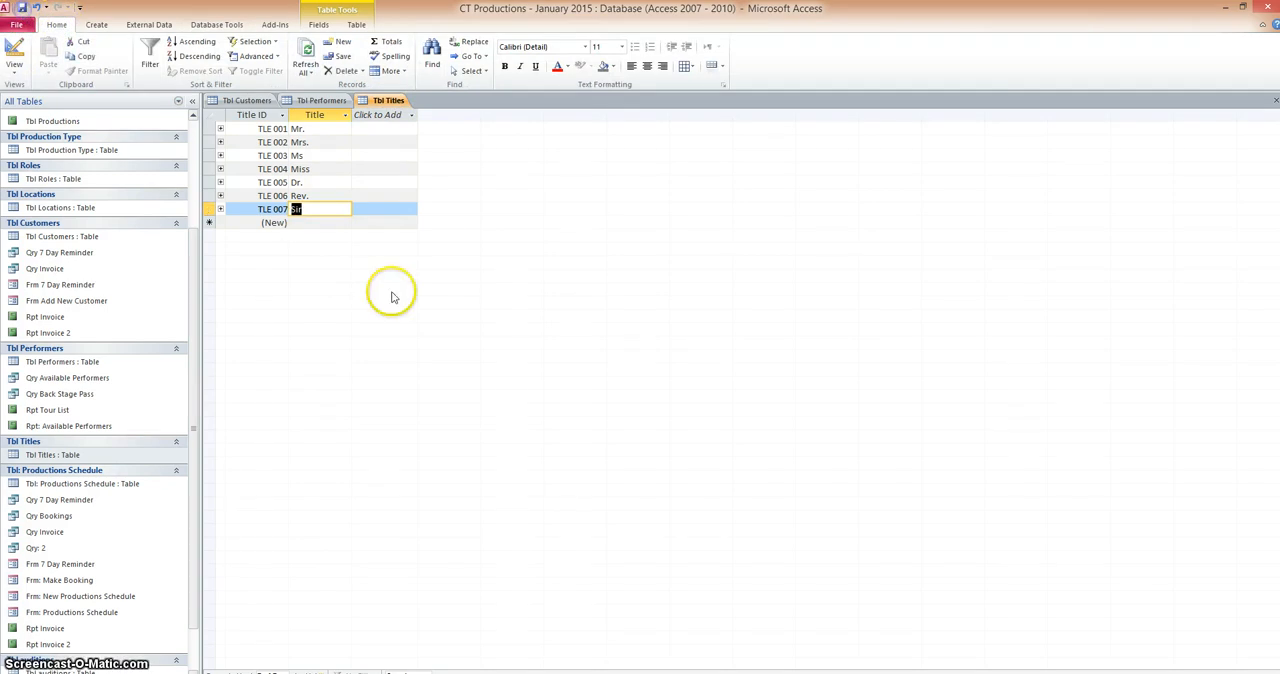
Return to Tbl Performers and close all the open tables
{"action": "left_click", "coordinate": [321, 101]}
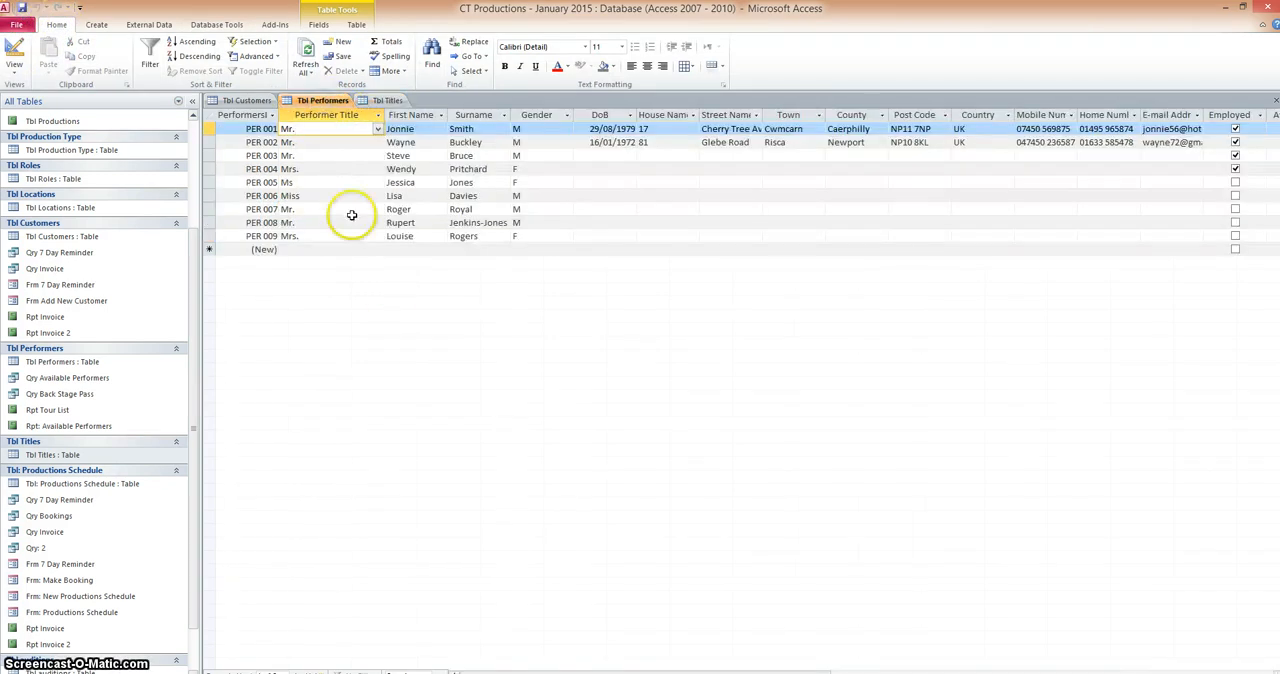
{"action": "left_click", "coordinate": [378, 236]}
{"action": "right_click", "coordinate": [328, 104]}
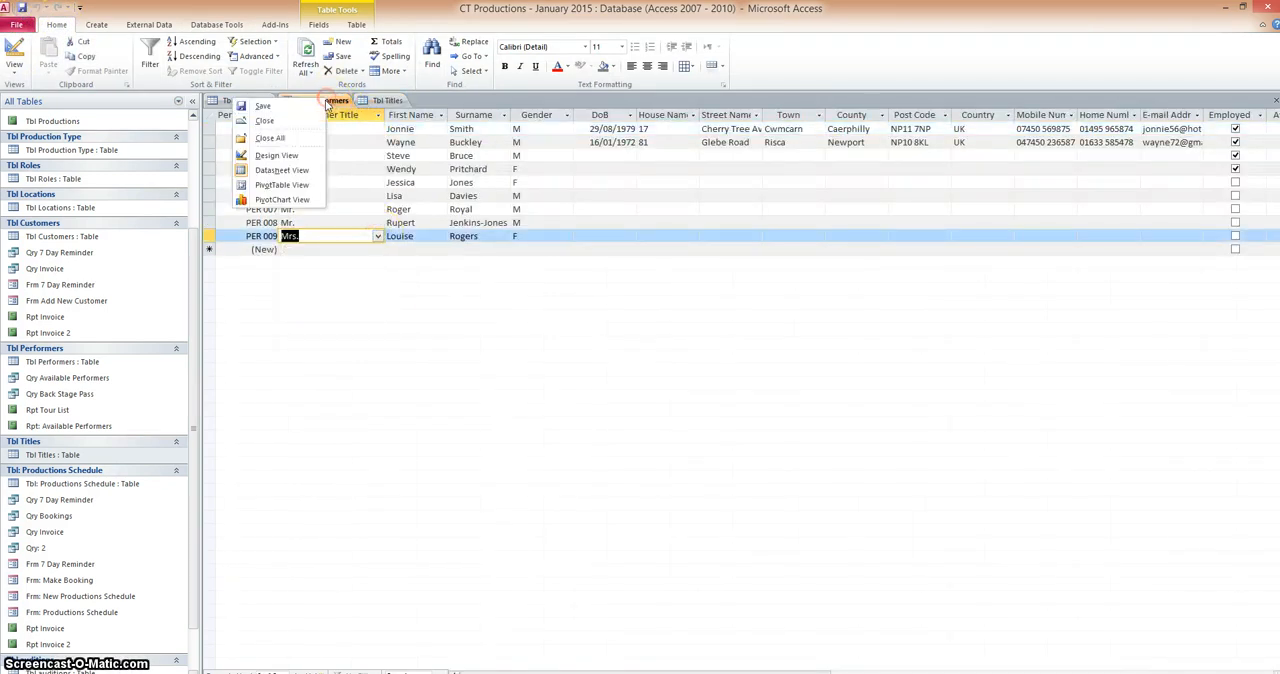
{"action": "left_click", "coordinate": [282, 138]}
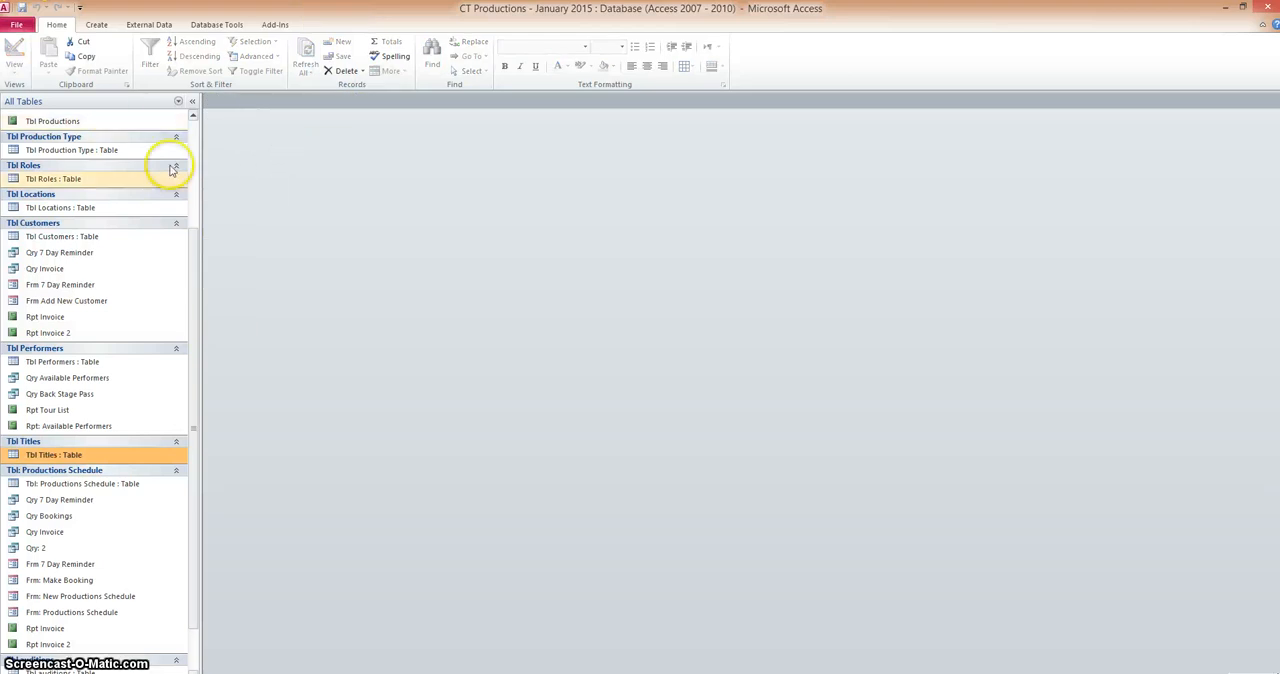
Reopen Tbl Customers and Tbl Performers, and check the Performer Title choices for the last performer
{"action": "left_click_drag", "start_coordinate": [193, 262], "coordinate": [203, 163]}
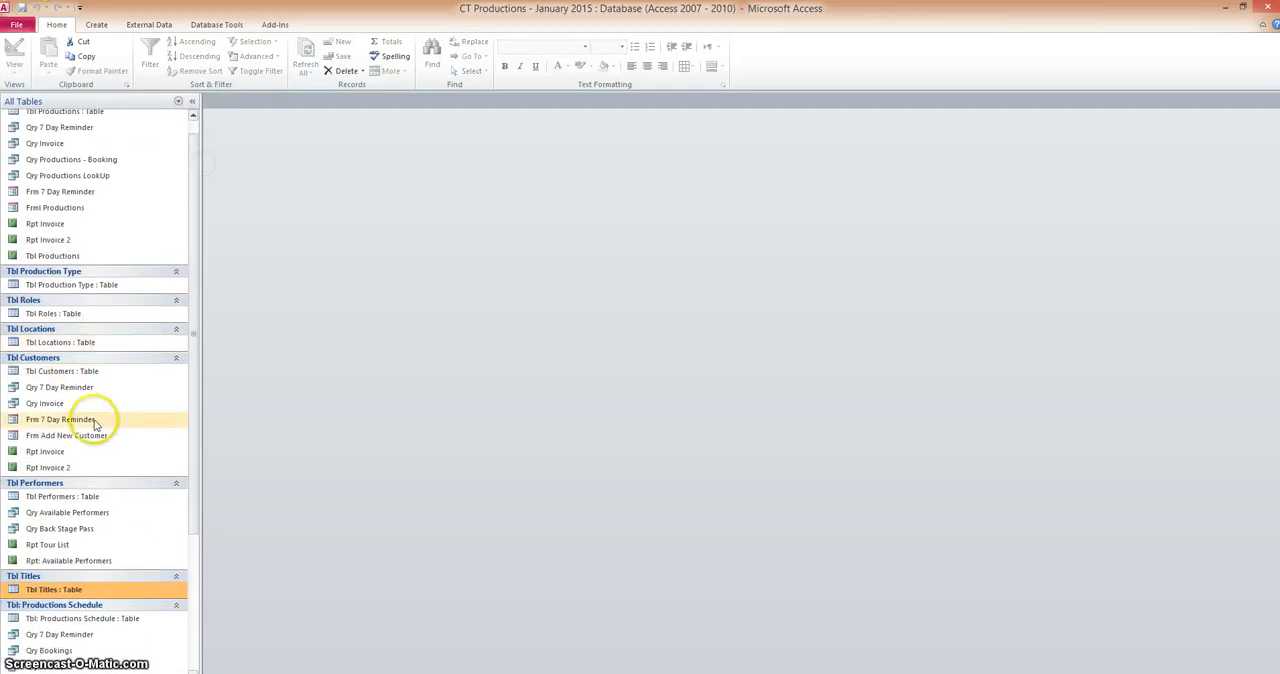
{"action": "double_click", "coordinate": [91, 371]}
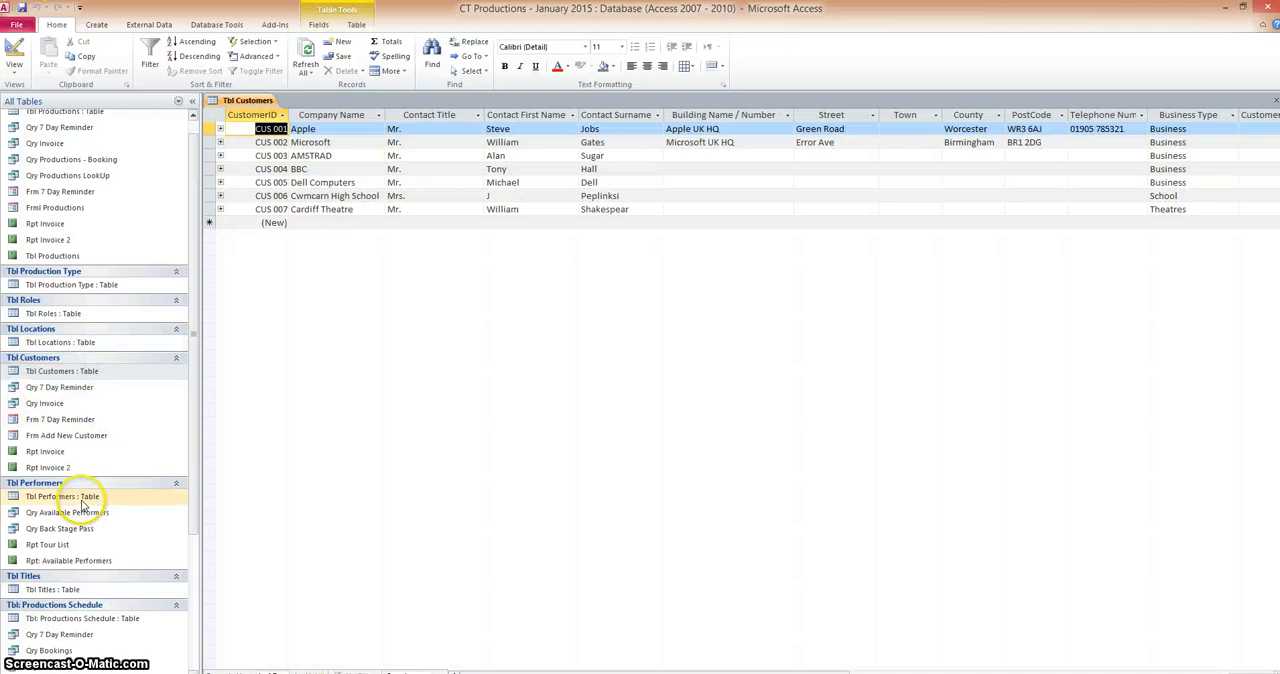
{"action": "double_click", "coordinate": [84, 497]}
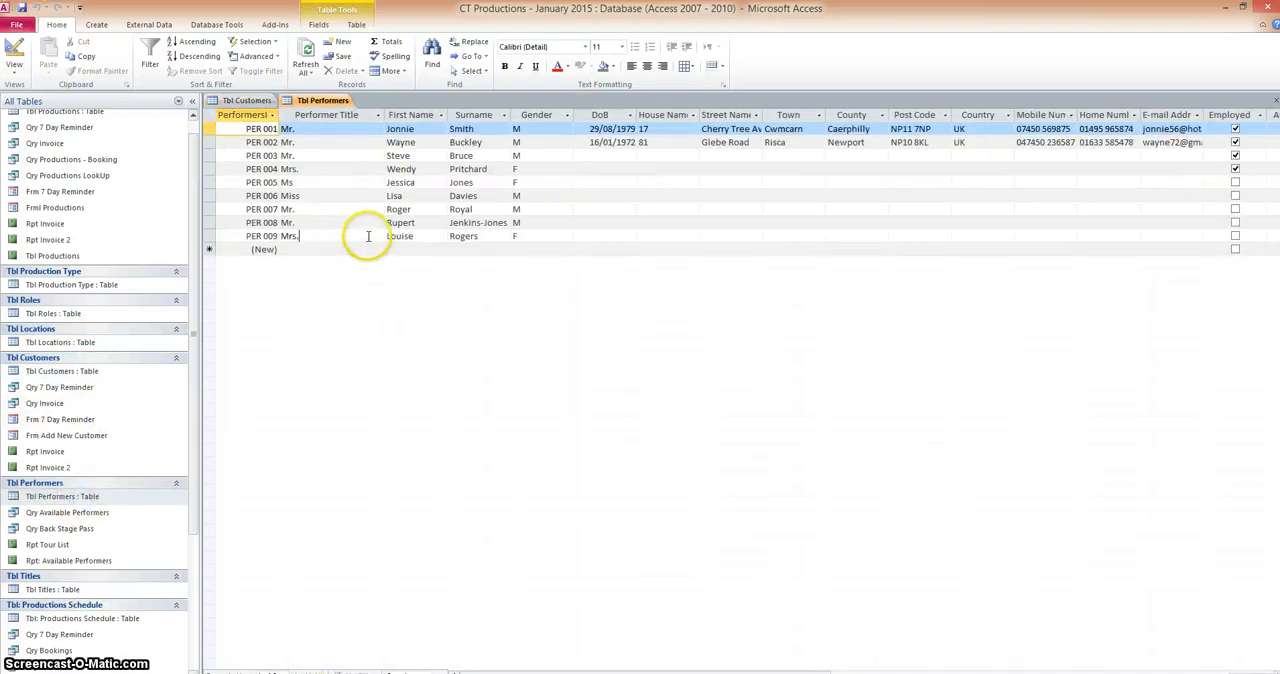
{"action": "left_click", "coordinate": [366, 236]}
{"action": "left_click", "coordinate": [378, 236]}
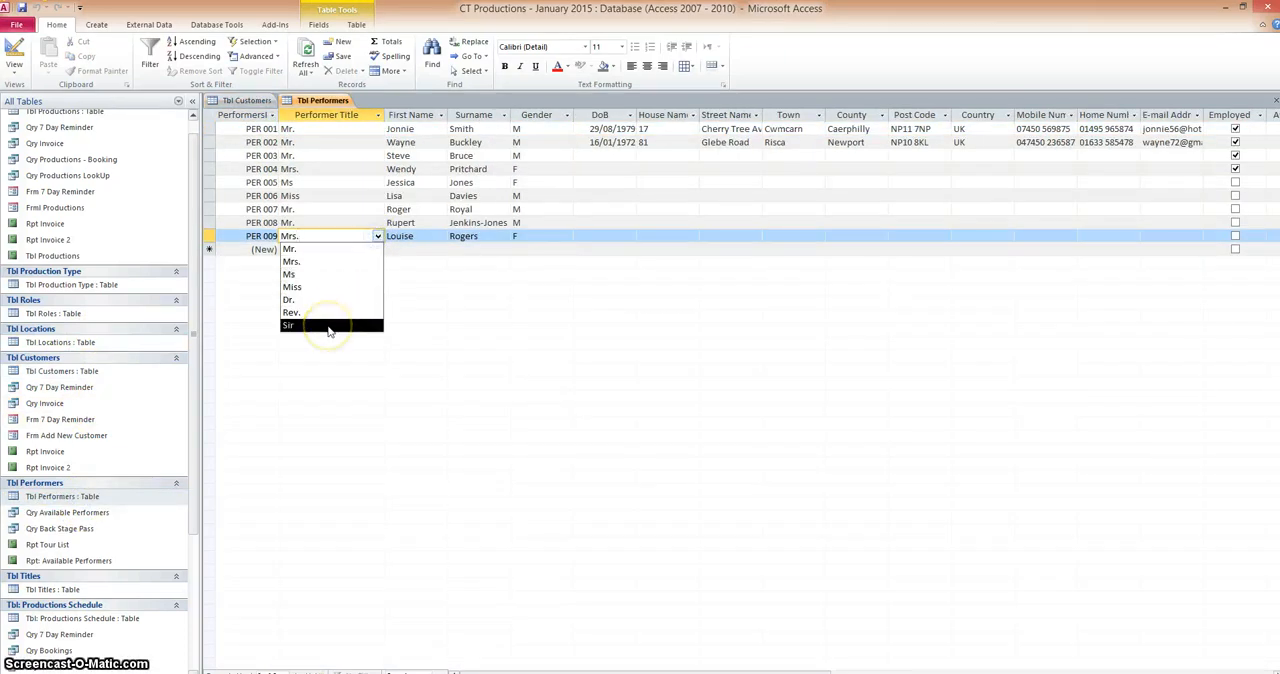
Check the Contact Title choices for the Cardiff Theatre record in Tbl Customers, leaving its title as it is
{"action": "left_click", "coordinate": [245, 101]}
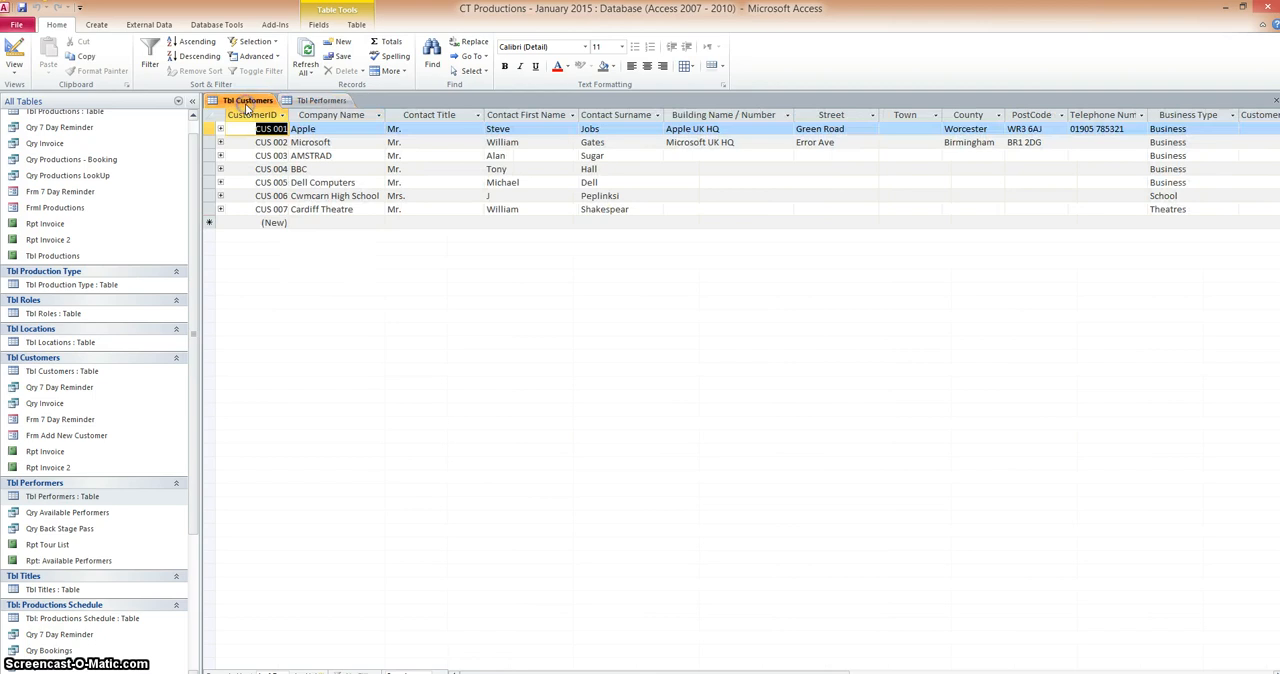
{"action": "left_click", "coordinate": [440, 209]}
{"action": "left_click", "coordinate": [477, 209]}
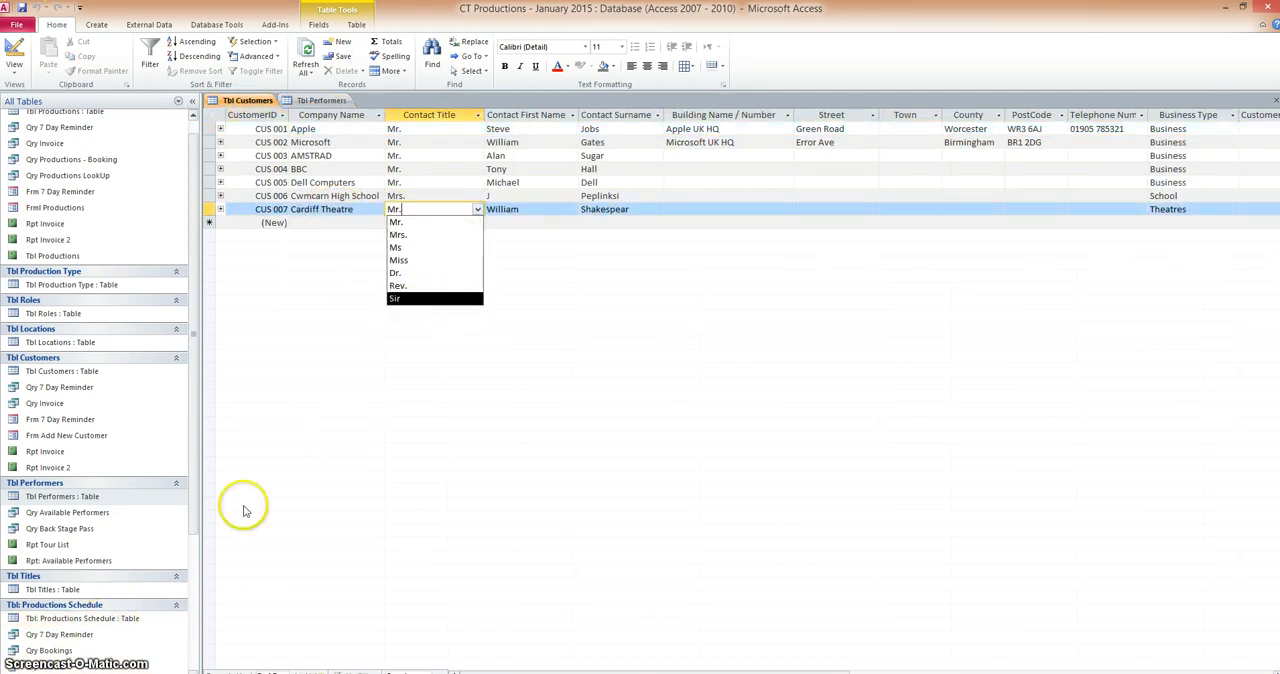
{"action": "left_click", "coordinate": [310, 423]}
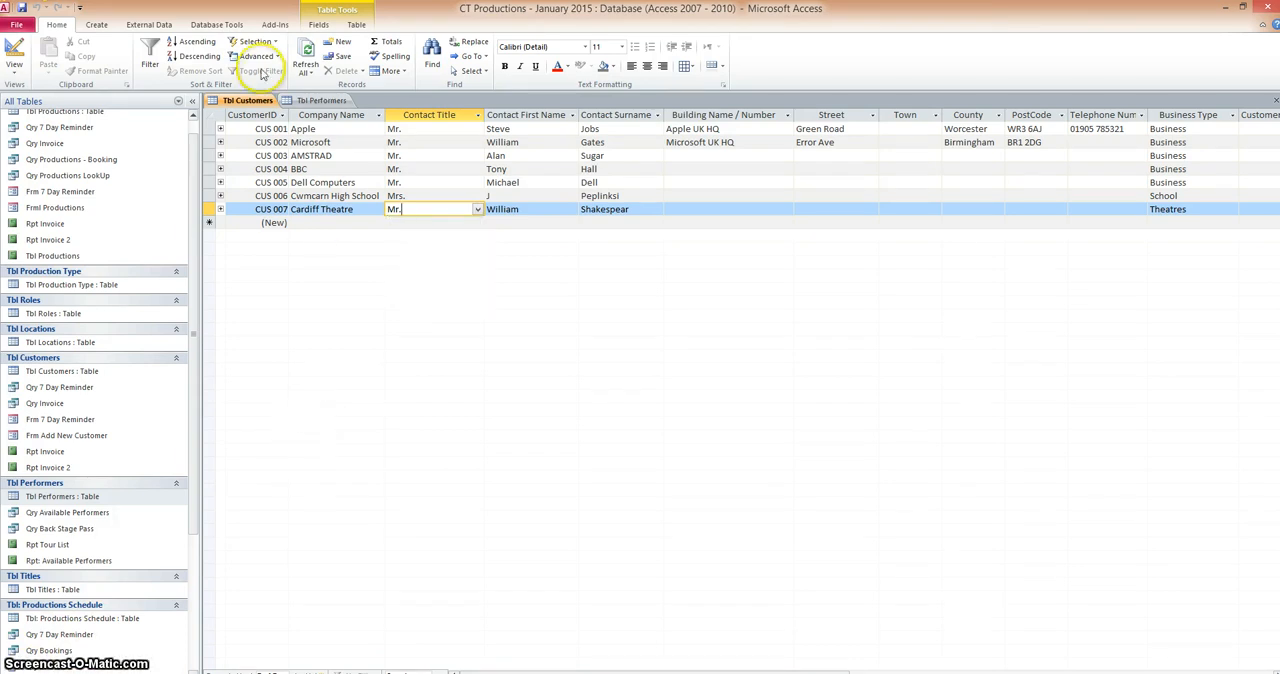
Show the database's Relationships diagram
{"action": "left_click", "coordinate": [196, 26]}
{"action": "left_click", "coordinate": [153, 56]}
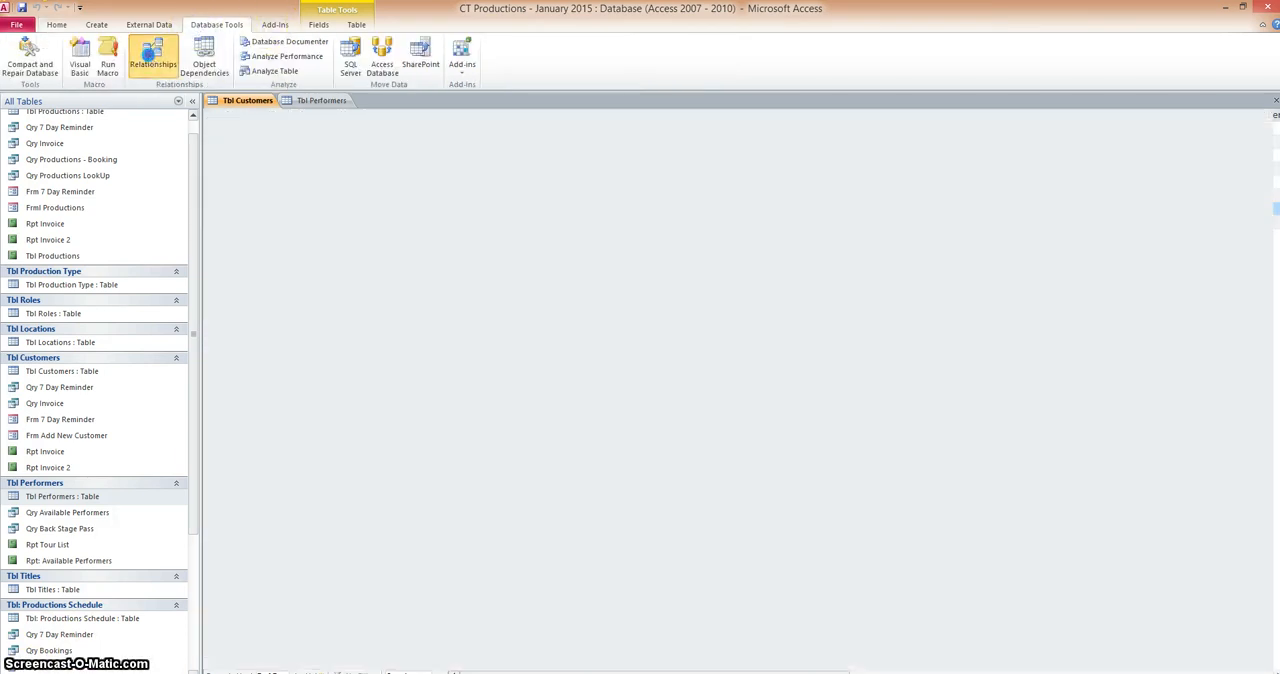
{"action": "left_click", "coordinate": [214, 25]}
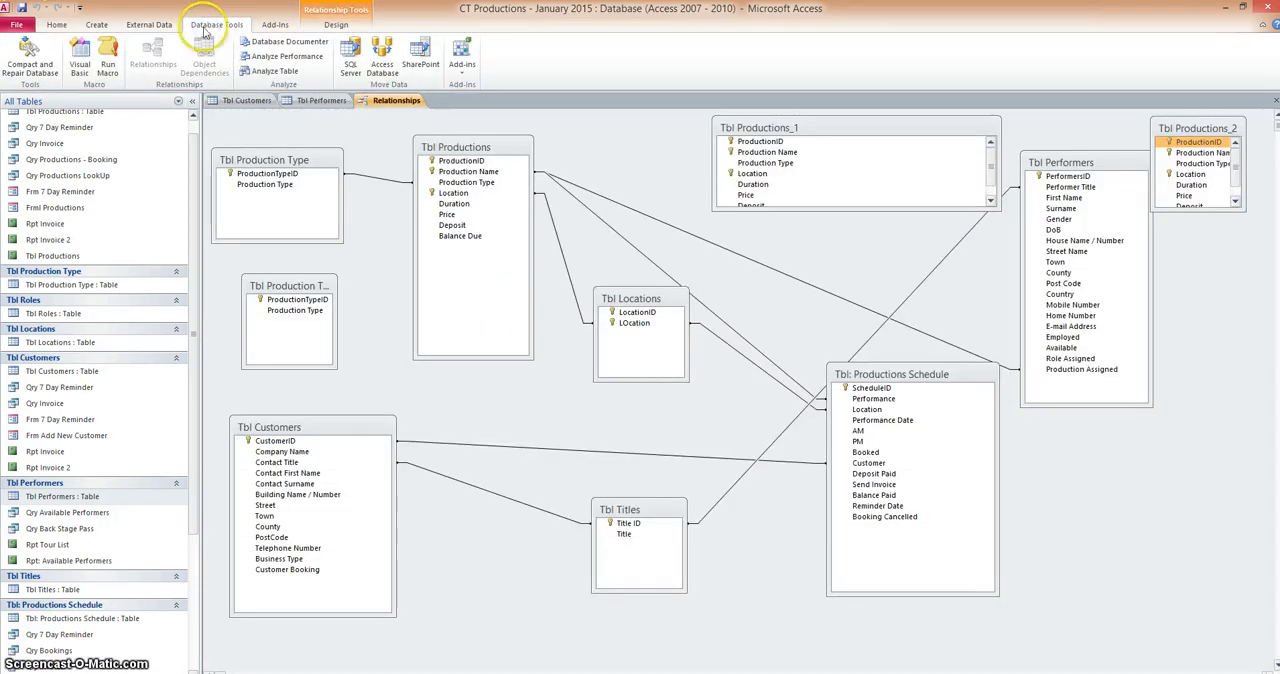
{"action": "left_click", "coordinate": [149, 56]}
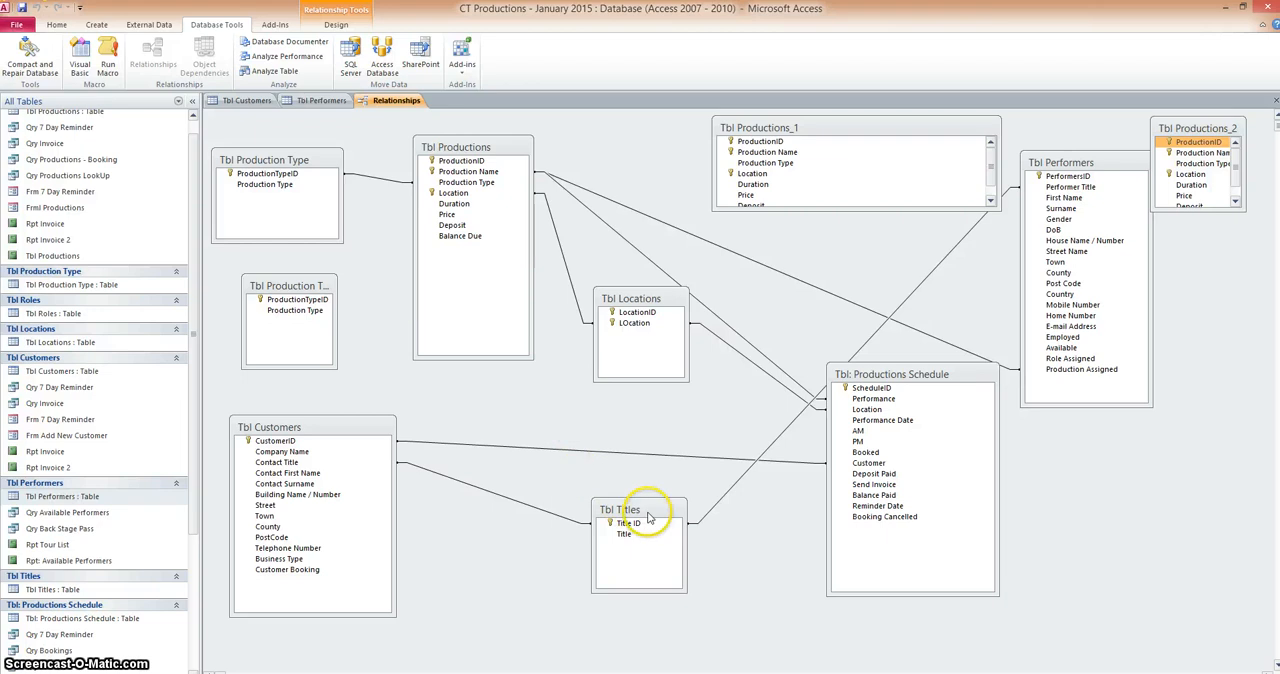
Rearrange the relationships diagram so Tbl Titles sits between Tbl Customers and Tbl Performers, with Tbl: Productions Schedule moved above Tbl Performers
{"action": "left_click_drag", "start_coordinate": [650, 514], "coordinate": [602, 511]}
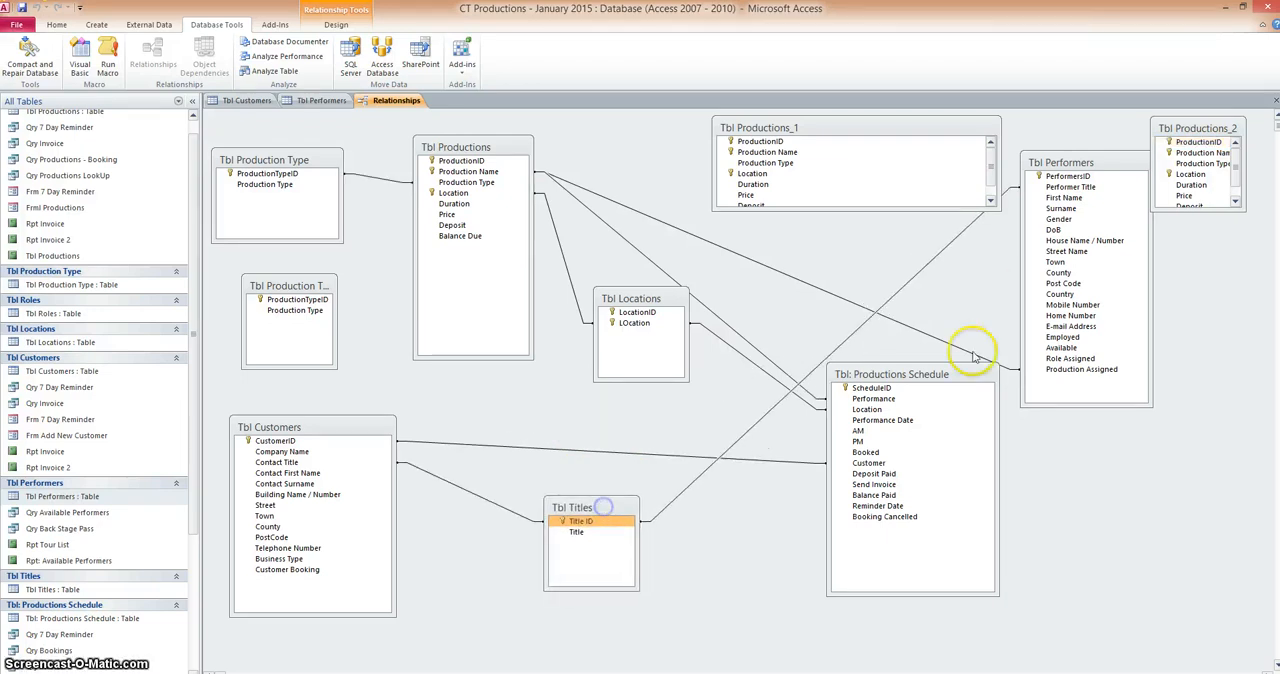
{"action": "left_click", "coordinate": [914, 374]}
{"action": "left_click_drag", "start_coordinate": [914, 374], "coordinate": [936, 236]}
{"action": "left_click_drag", "start_coordinate": [1062, 164], "coordinate": [820, 483]}
{"action": "left_click_drag", "start_coordinate": [914, 252], "coordinate": [1038, 198]}
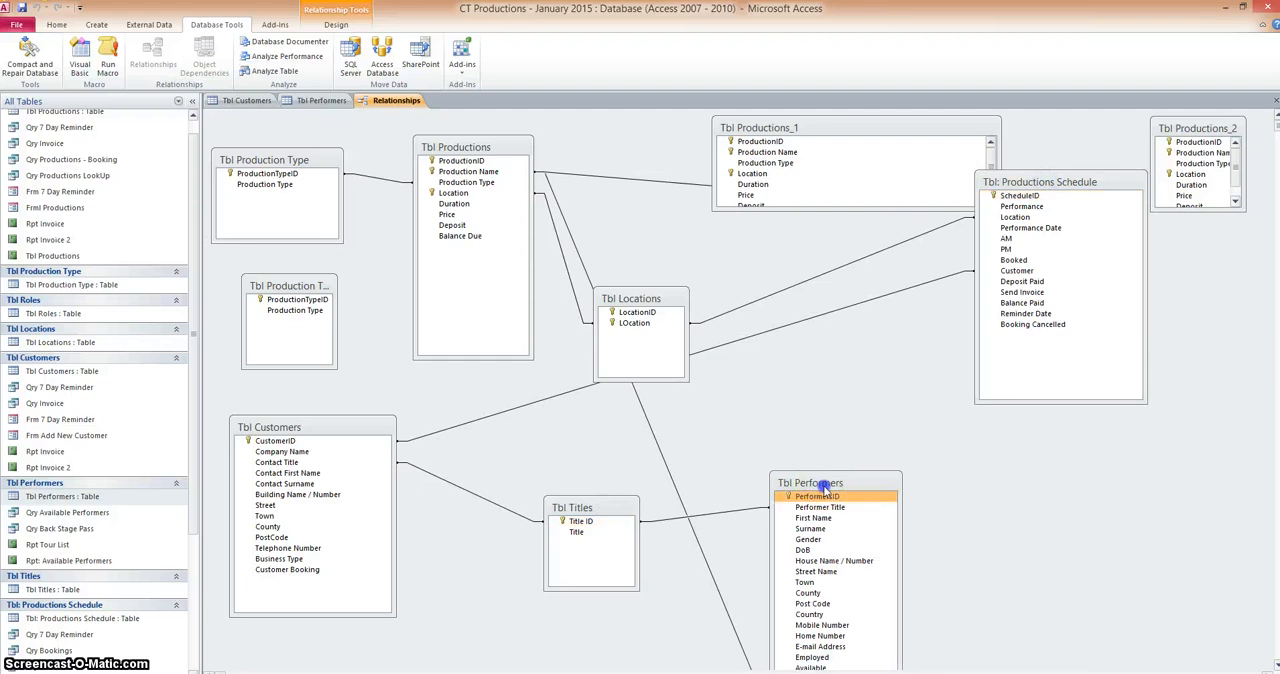
{"action": "left_click_drag", "start_coordinate": [821, 488], "coordinate": [914, 367]}
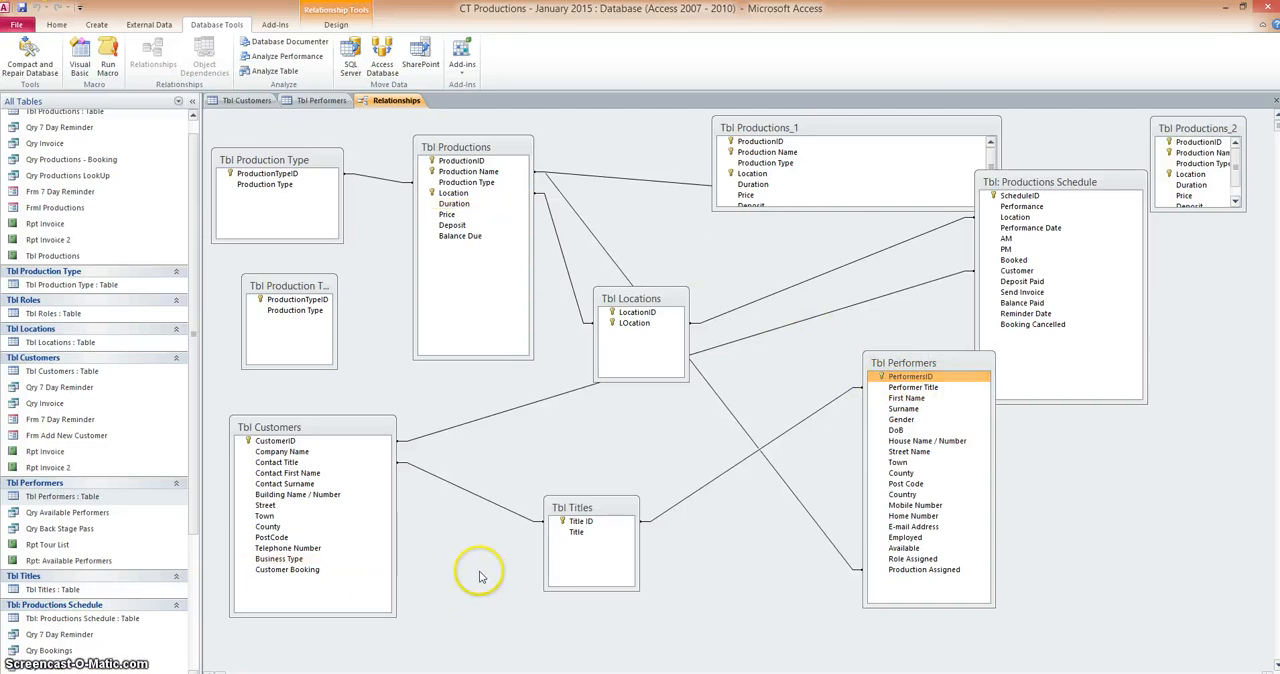
Permanently delete the relationships linking Tbl Titles to Tbl Customers and to Tbl Performers
{"action": "left_click", "coordinate": [458, 489]}
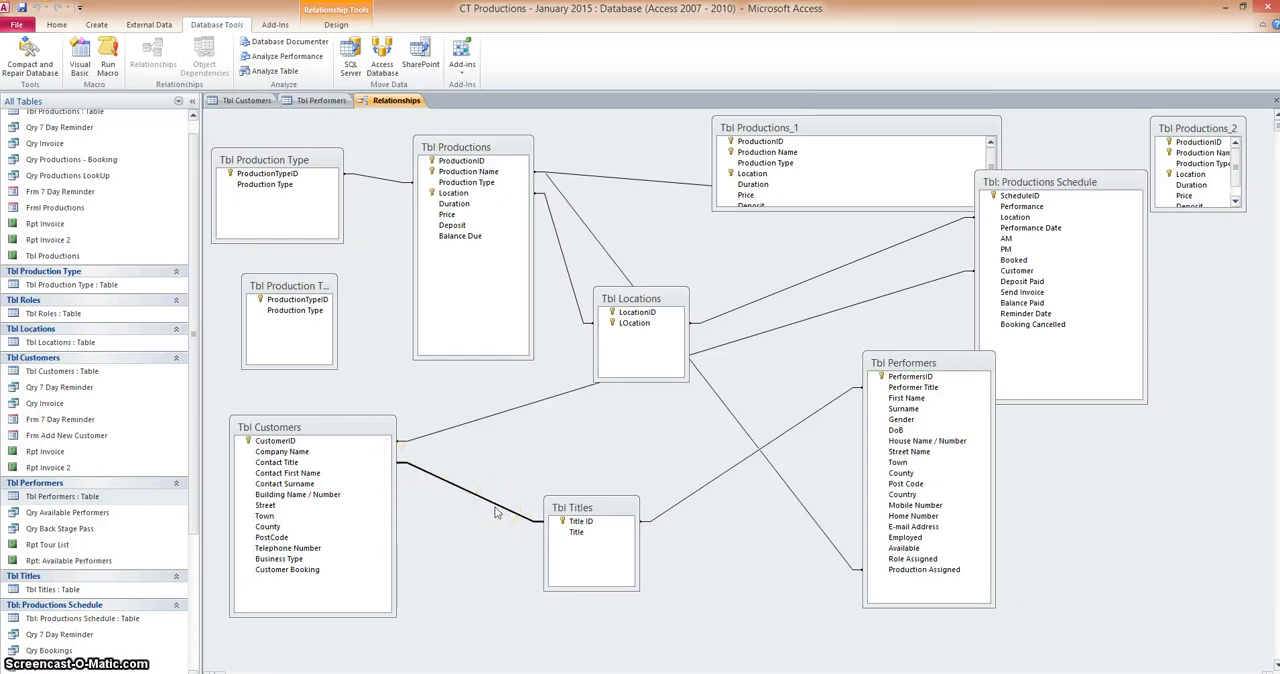
{"action": "key", "text": "Delete"}
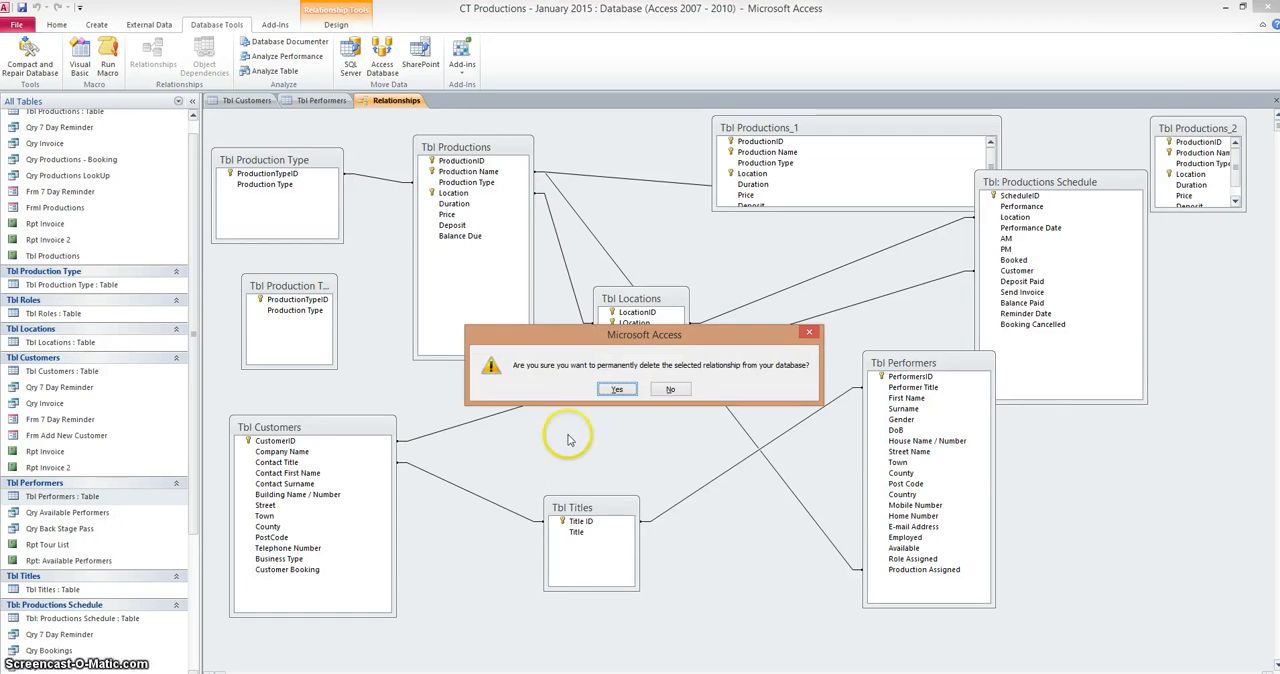
{"action": "left_click", "coordinate": [617, 389]}
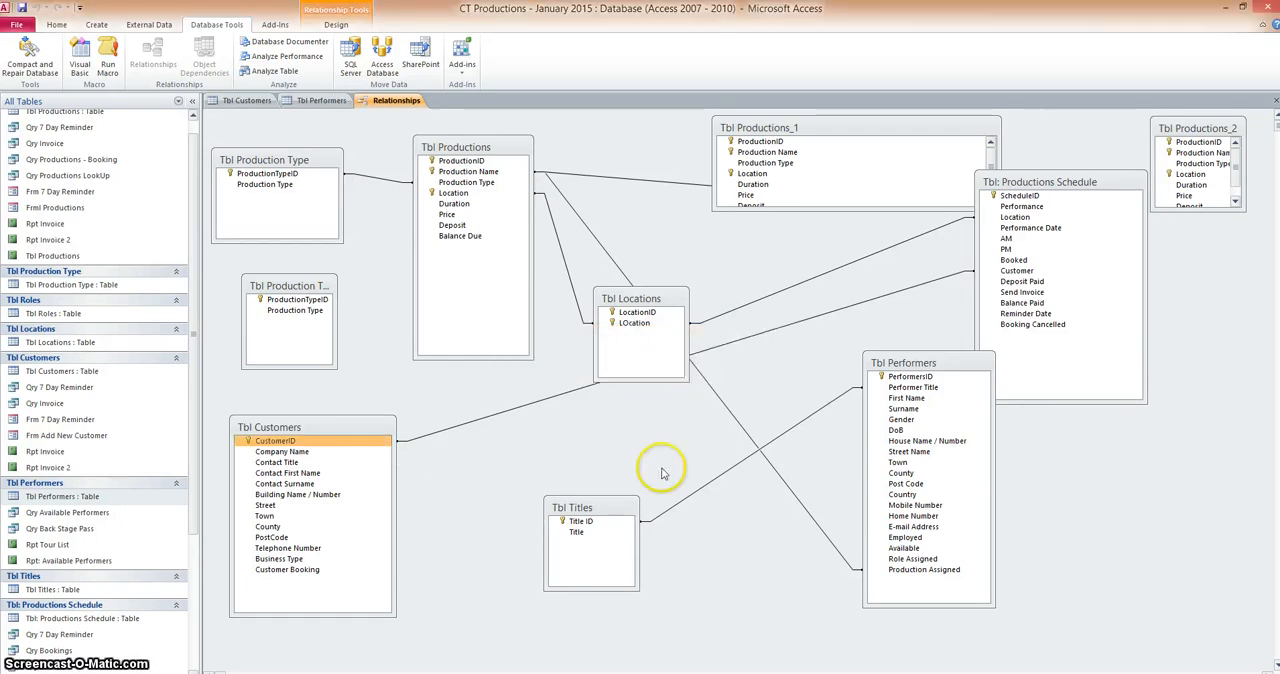
{"action": "left_click", "coordinate": [688, 497]}
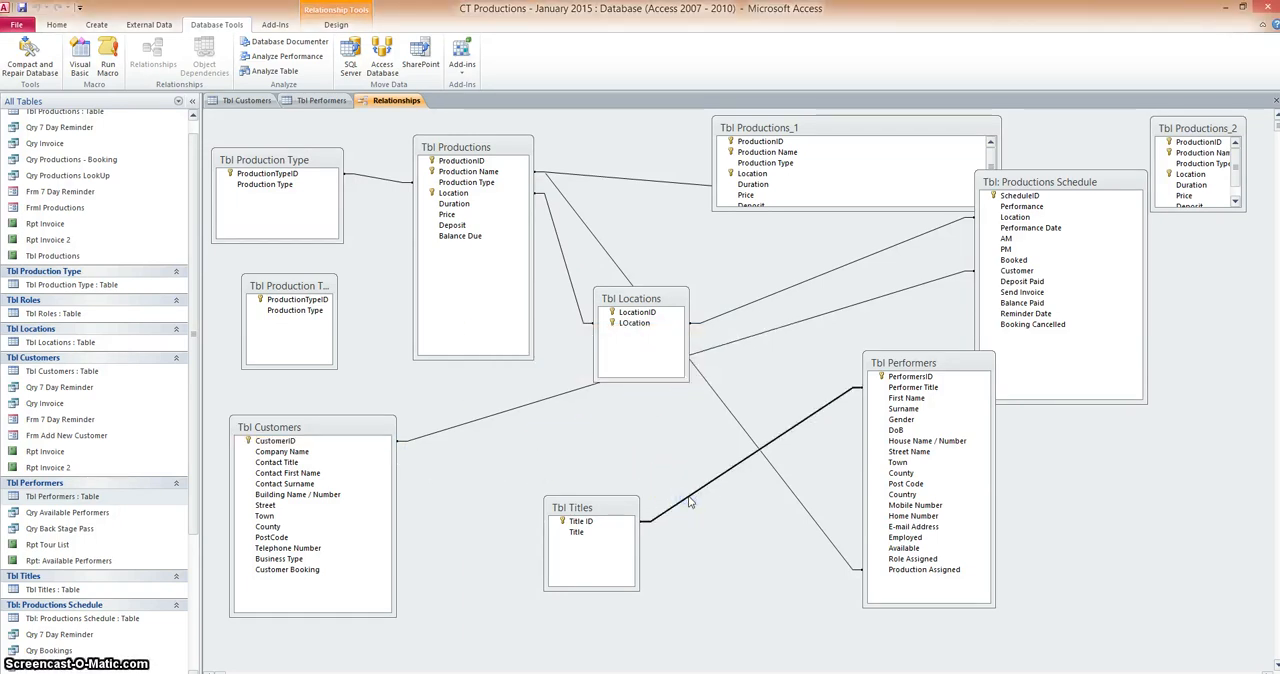
{"action": "key", "text": "Delete"}
{"action": "left_click", "coordinate": [617, 389]}
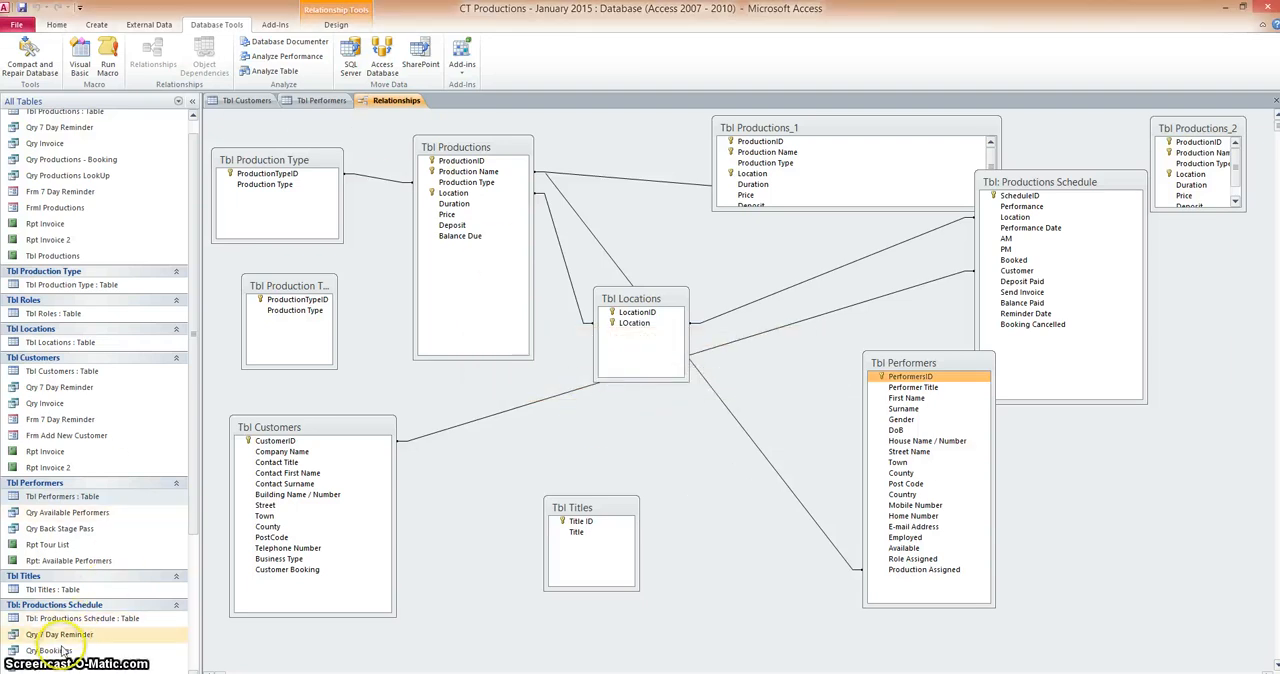
Close the Relationships diagram and save the changes to its layout
{"action": "left_click", "coordinate": [56, 25]}
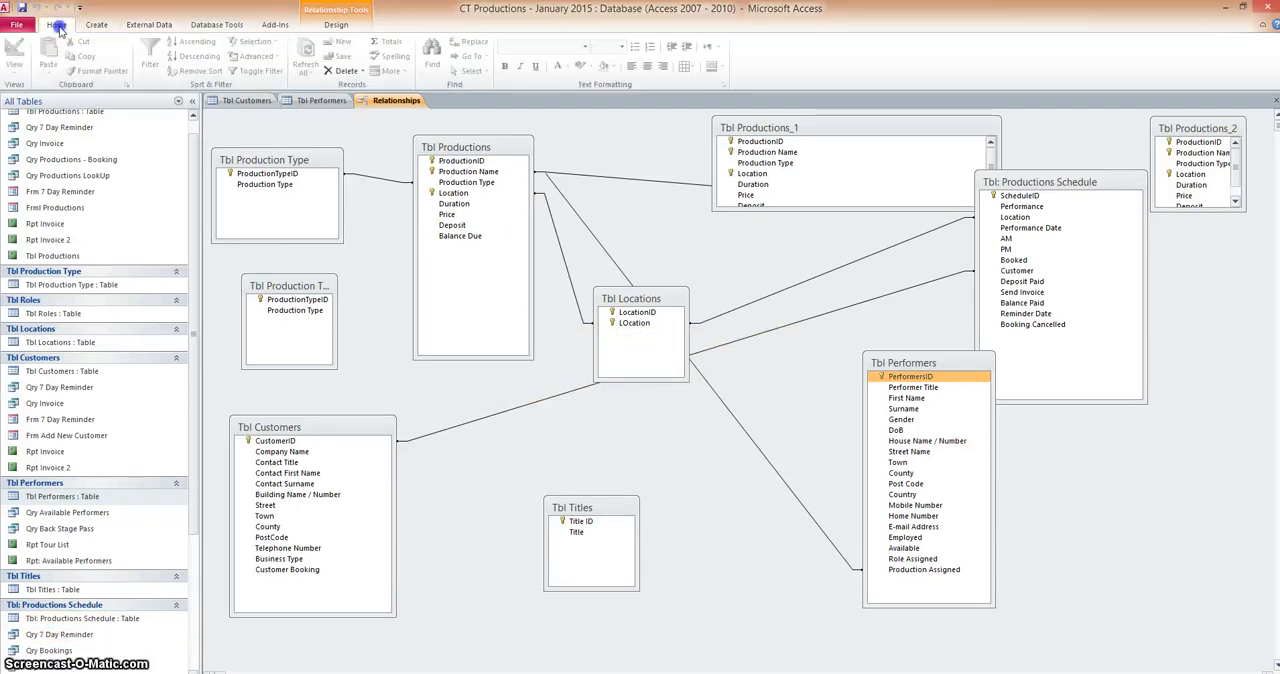
{"action": "left_click", "coordinate": [246, 25]}
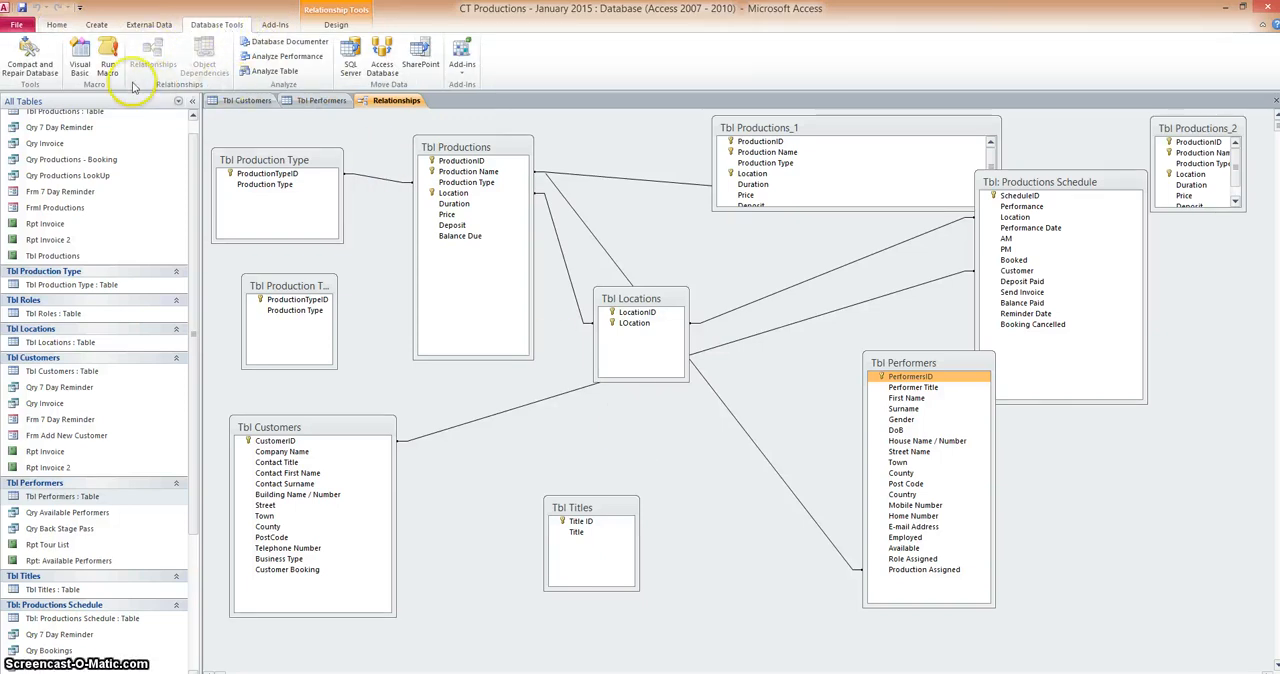
{"action": "scroll", "coordinate": [70, 500], "scroll_direction": "up", "scroll_amount": 1}
{"action": "scroll", "coordinate": [150, 60], "scroll_direction": "up", "scroll_amount": 1}
{"action": "right_click", "coordinate": [312, 101]}
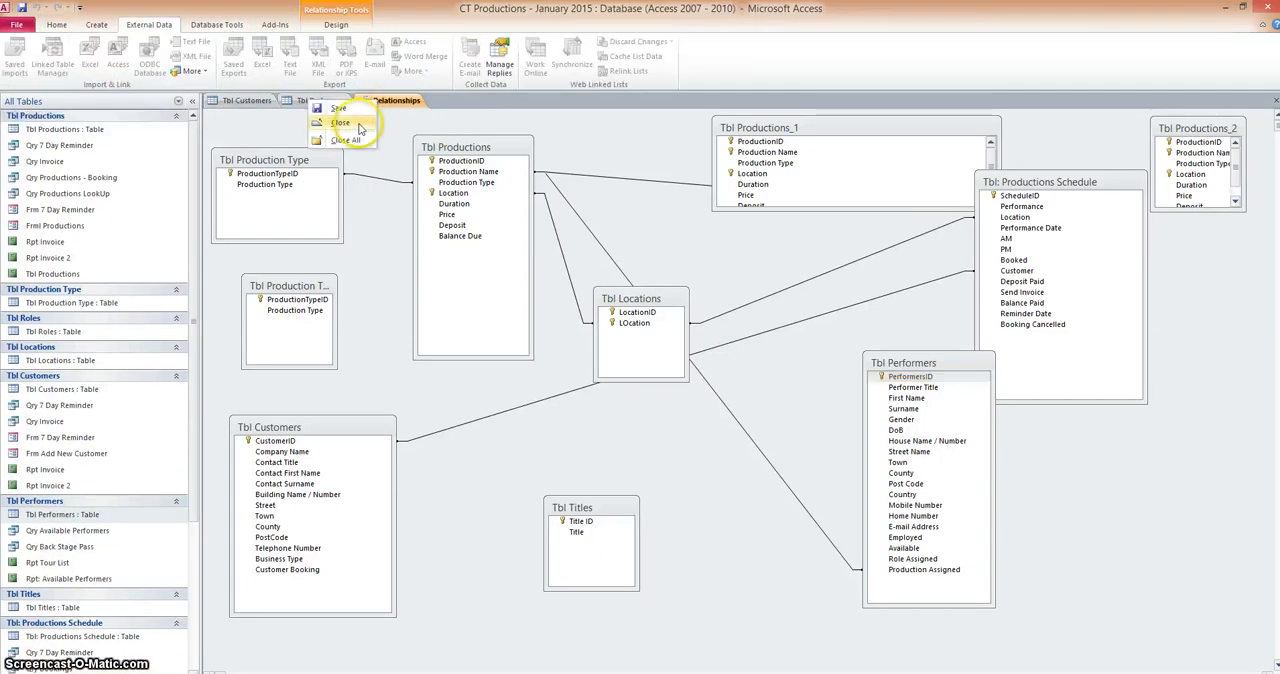
{"action": "left_click", "coordinate": [356, 125]}
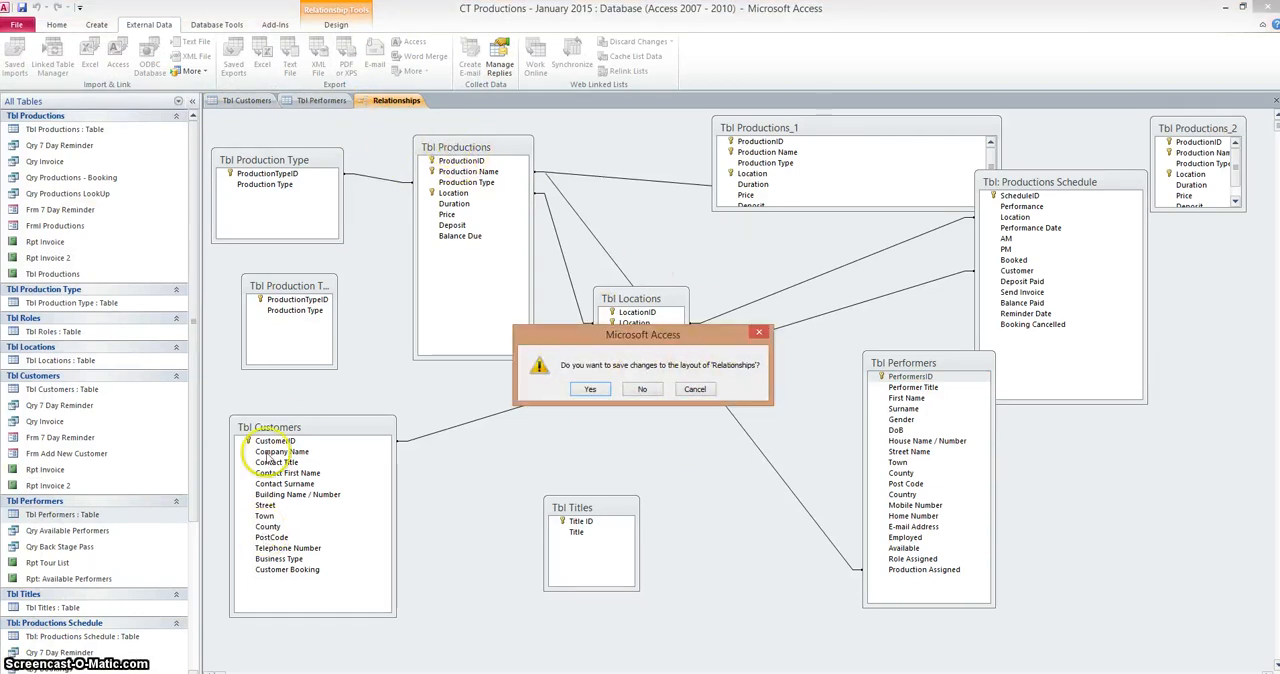
{"action": "left_click", "coordinate": [590, 389]}
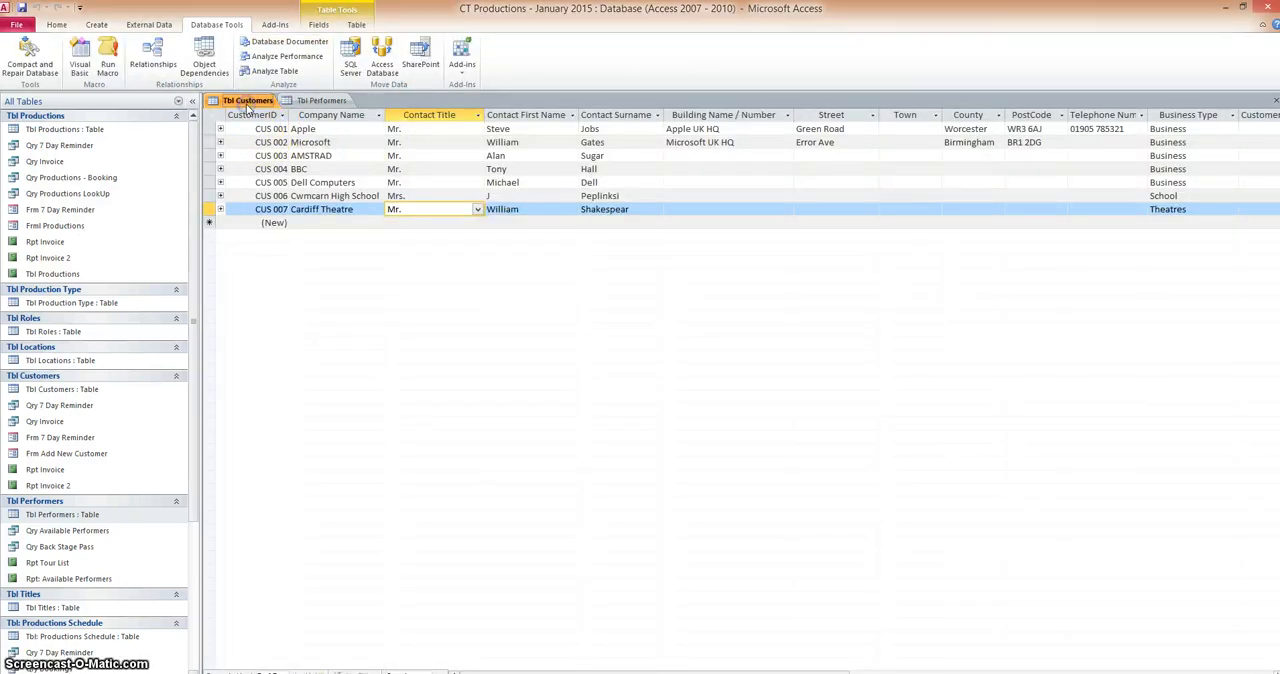
Look over the records in Tbl Performers and Tbl Customers, and open Tbl Titles to view its list of titles
{"action": "left_click", "coordinate": [321, 101]}
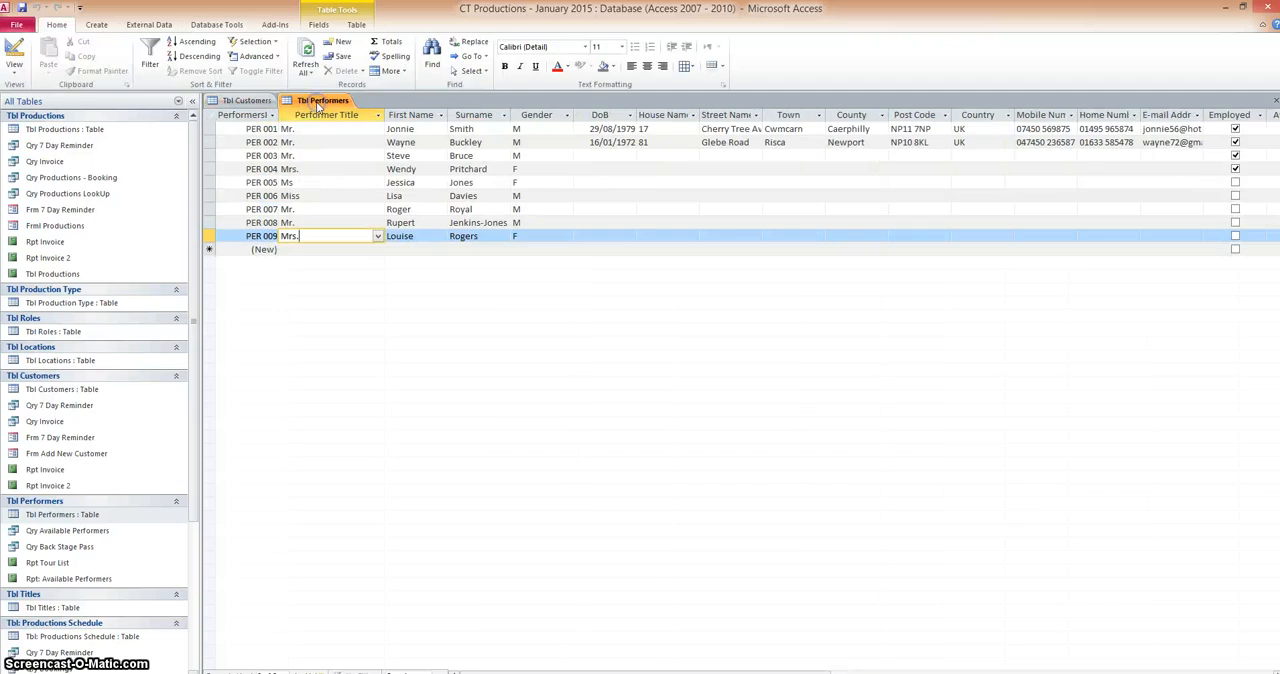
{"action": "left_click", "coordinate": [243, 101]}
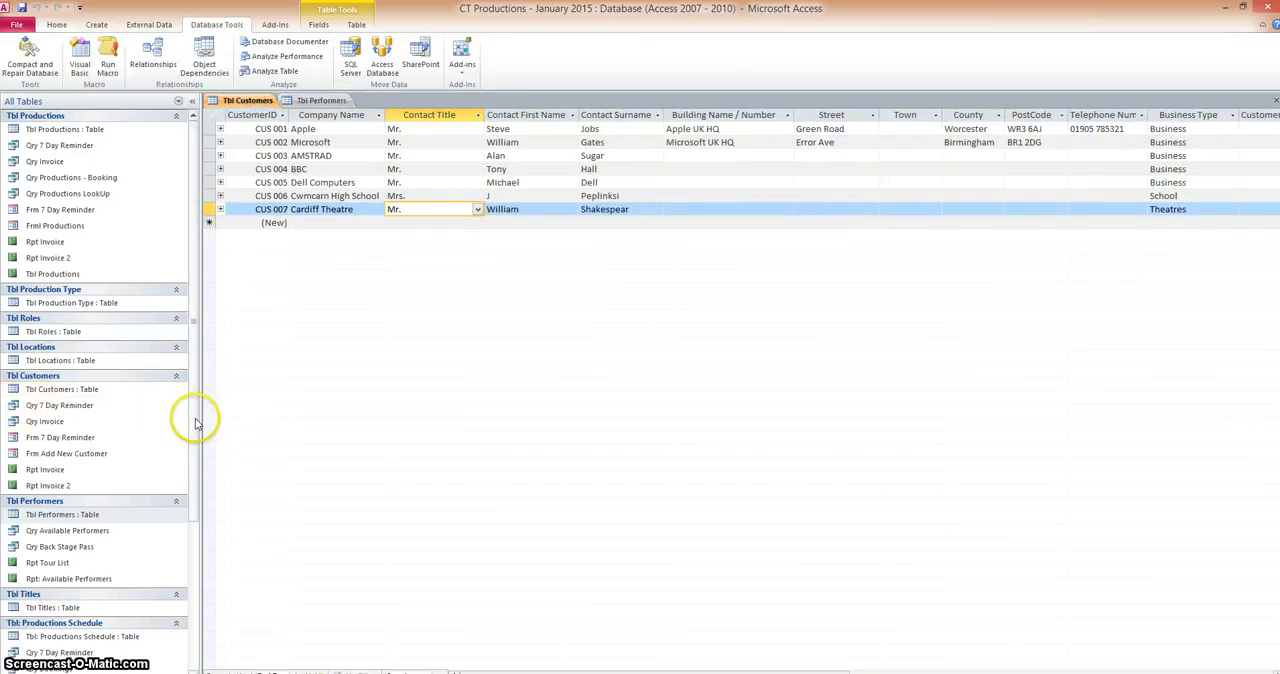
{"action": "left_click_drag", "start_coordinate": [192, 418], "coordinate": [183, 503]}
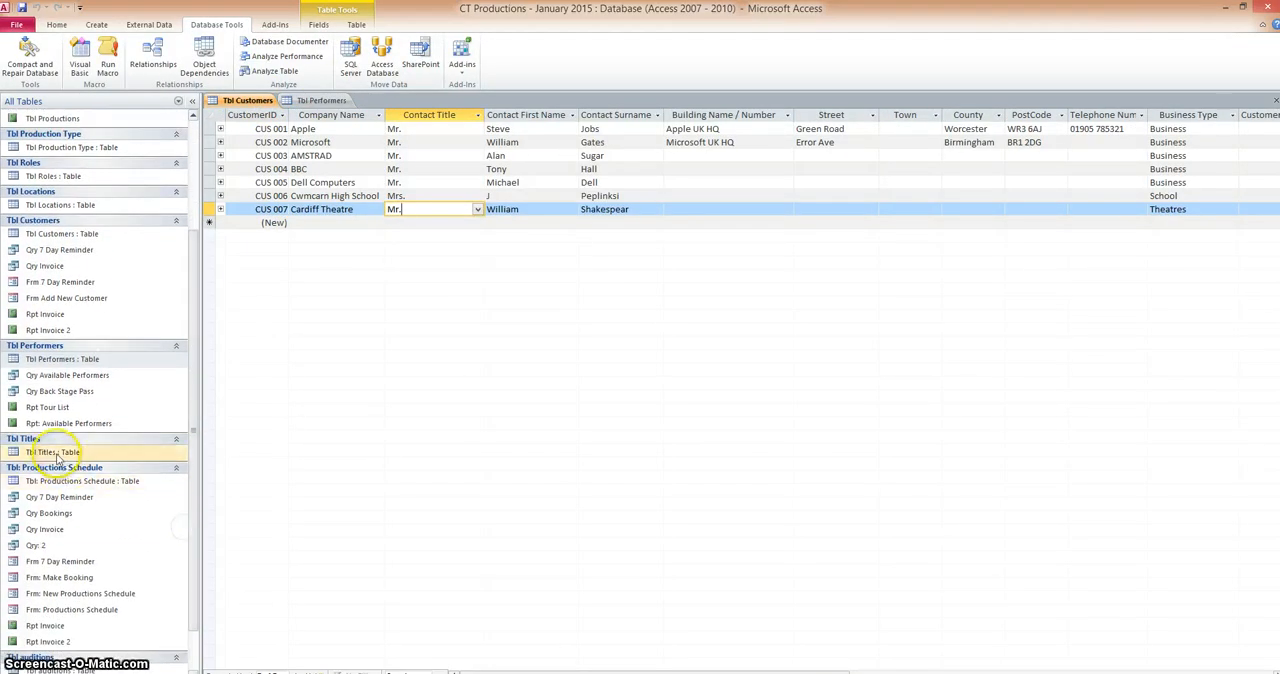
{"action": "double_click", "coordinate": [57, 453]}
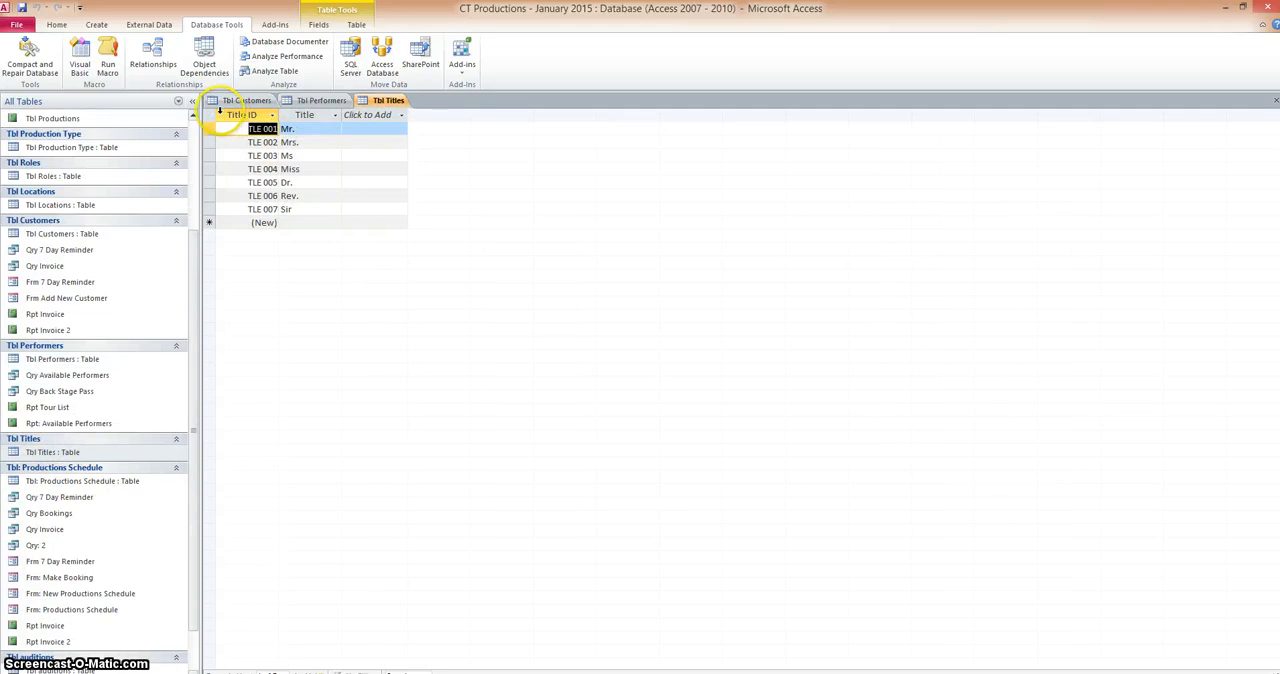
In the design of Tbl Customers, clear the Row Source of the Contact Title field's lookup properties
{"action": "left_click", "coordinate": [235, 101]}
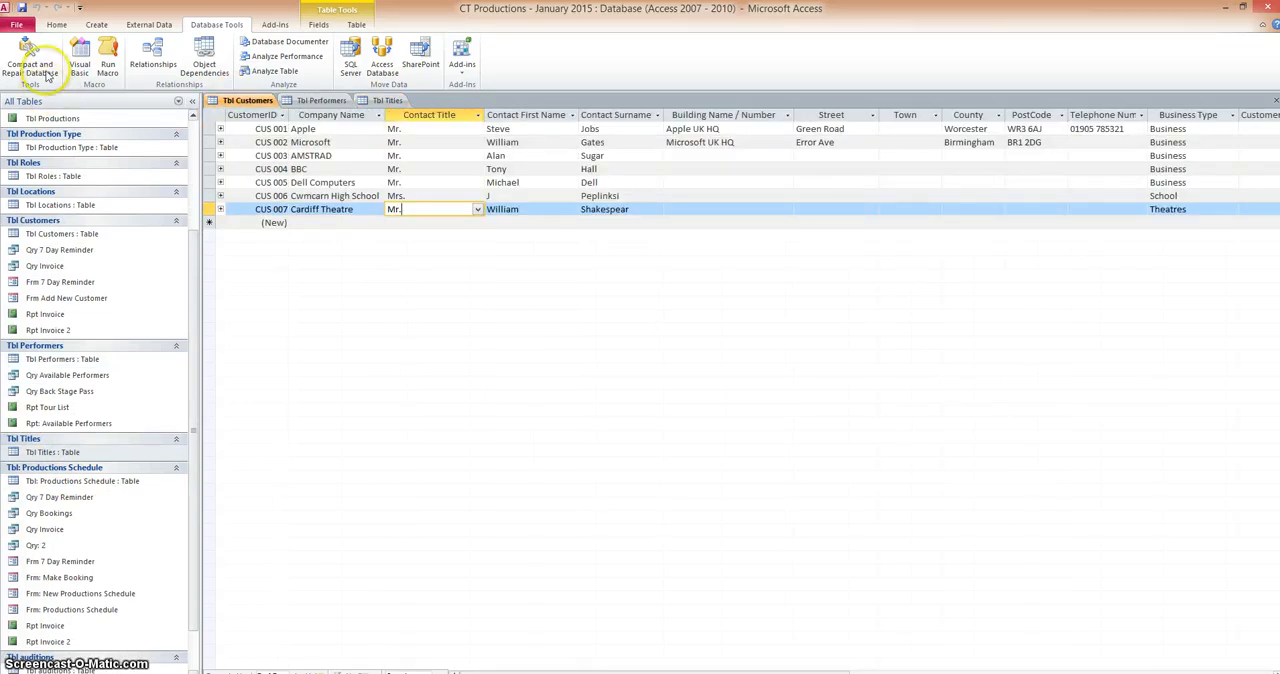
{"action": "left_click", "coordinate": [56, 28]}
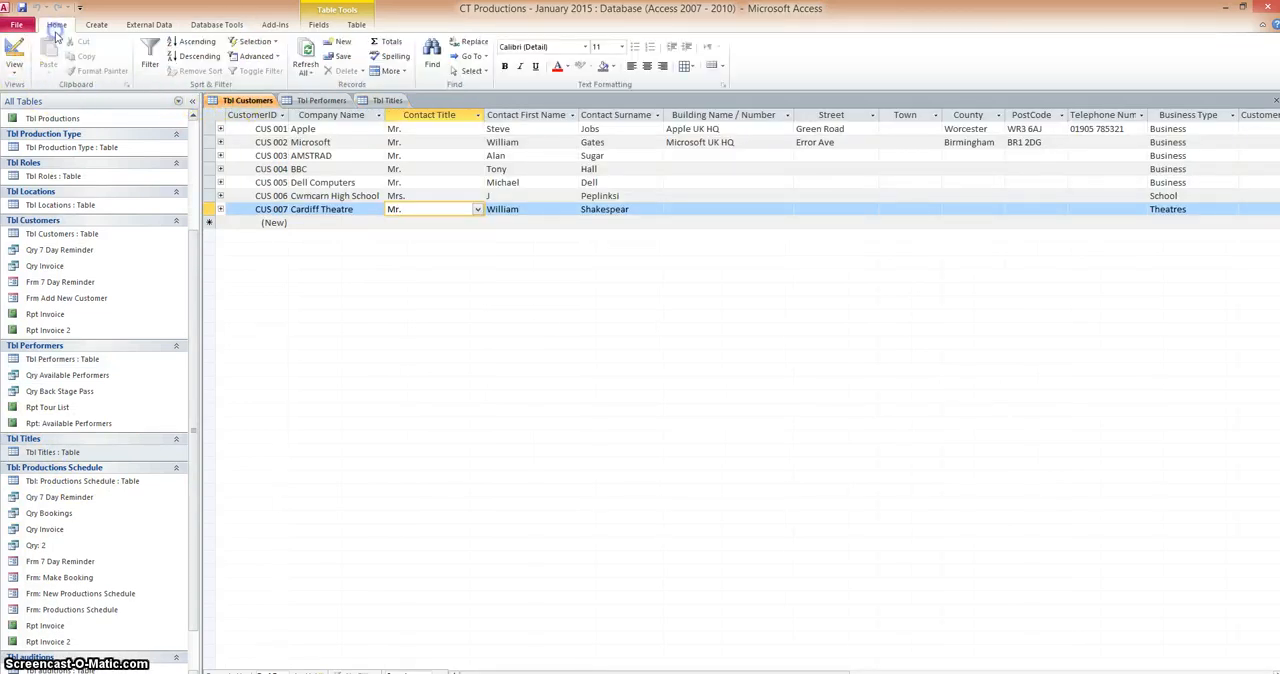
{"action": "left_click", "coordinate": [14, 68]}
{"action": "left_click", "coordinate": [48, 179]}
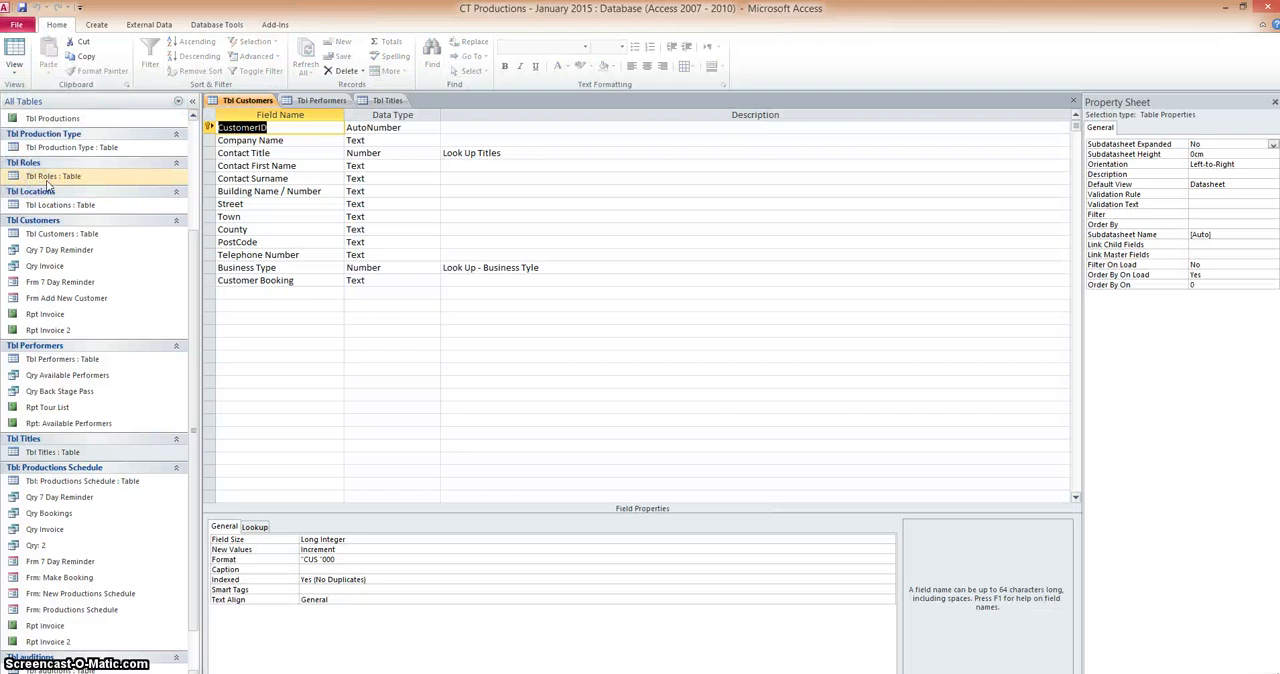
{"action": "left_click", "coordinate": [289, 152]}
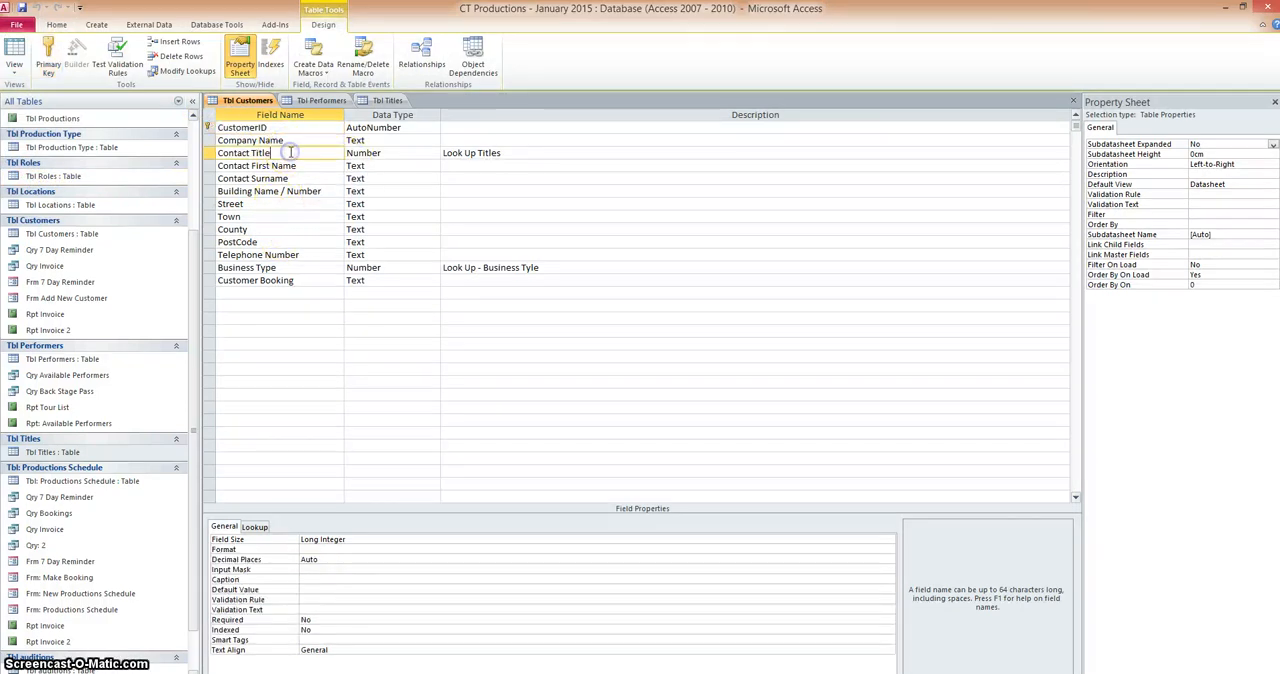
{"action": "left_click", "coordinate": [255, 527]}
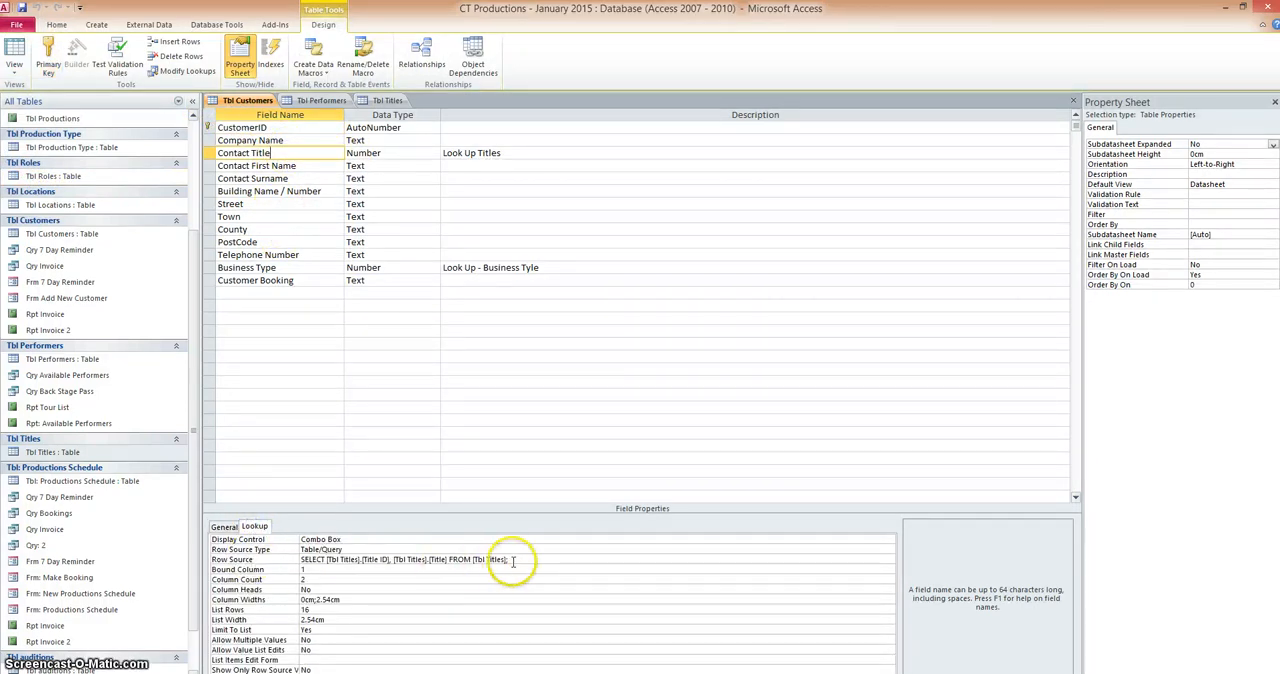
{"action": "left_click_drag", "start_coordinate": [509, 560], "coordinate": [481, 560]}
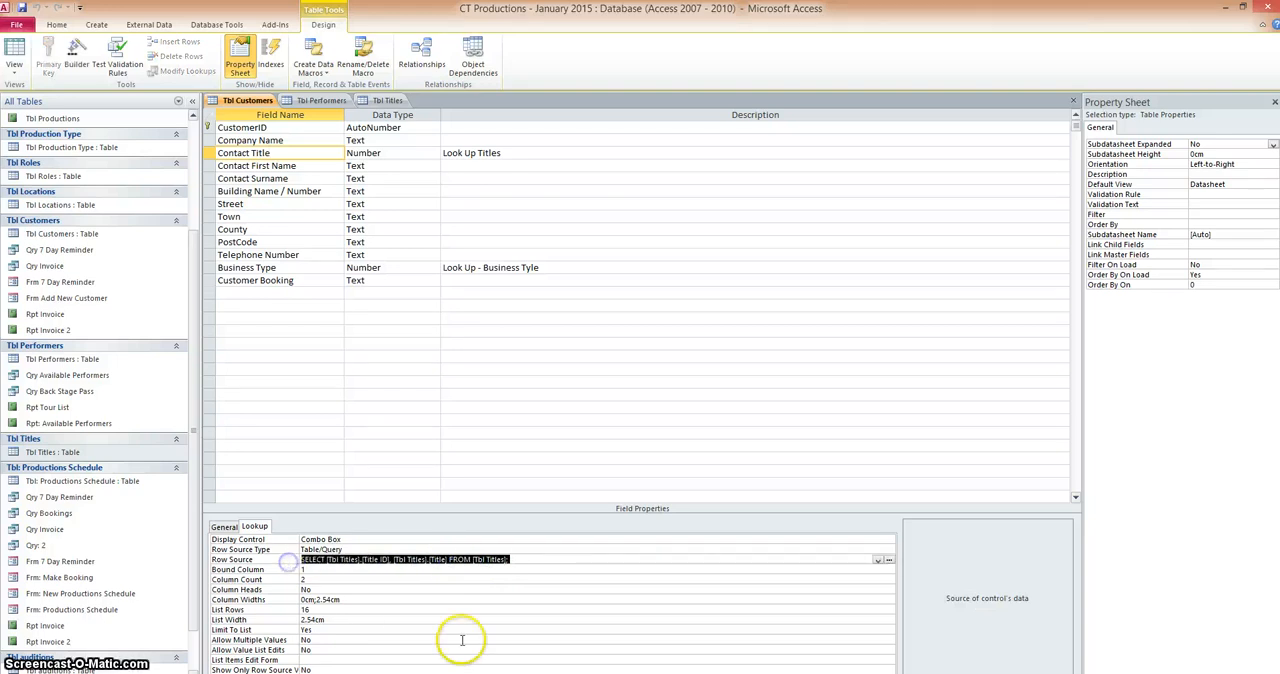
{"action": "key", "text": "Delete"}
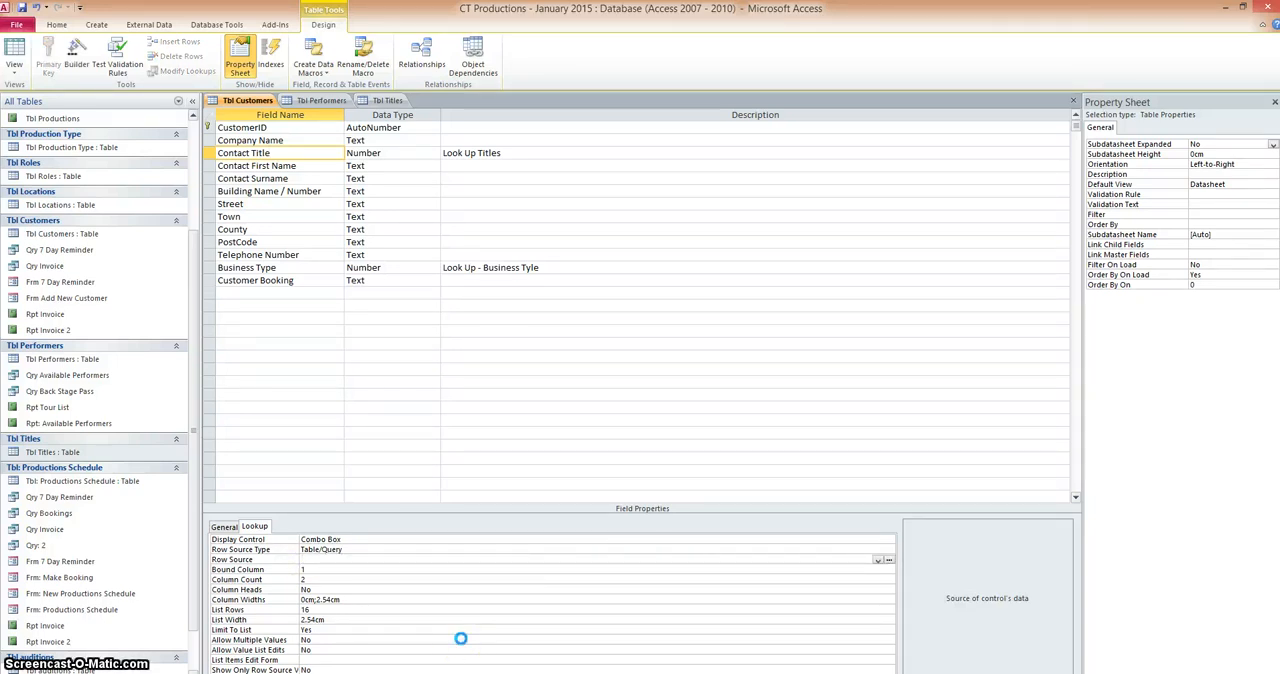
Run the Lookup Wizard on the Contact Title field, getting its values from another table and choosing Tbl Titles as the source
{"action": "left_click", "coordinate": [420, 153]}
{"action": "left_click", "coordinate": [434, 153]}
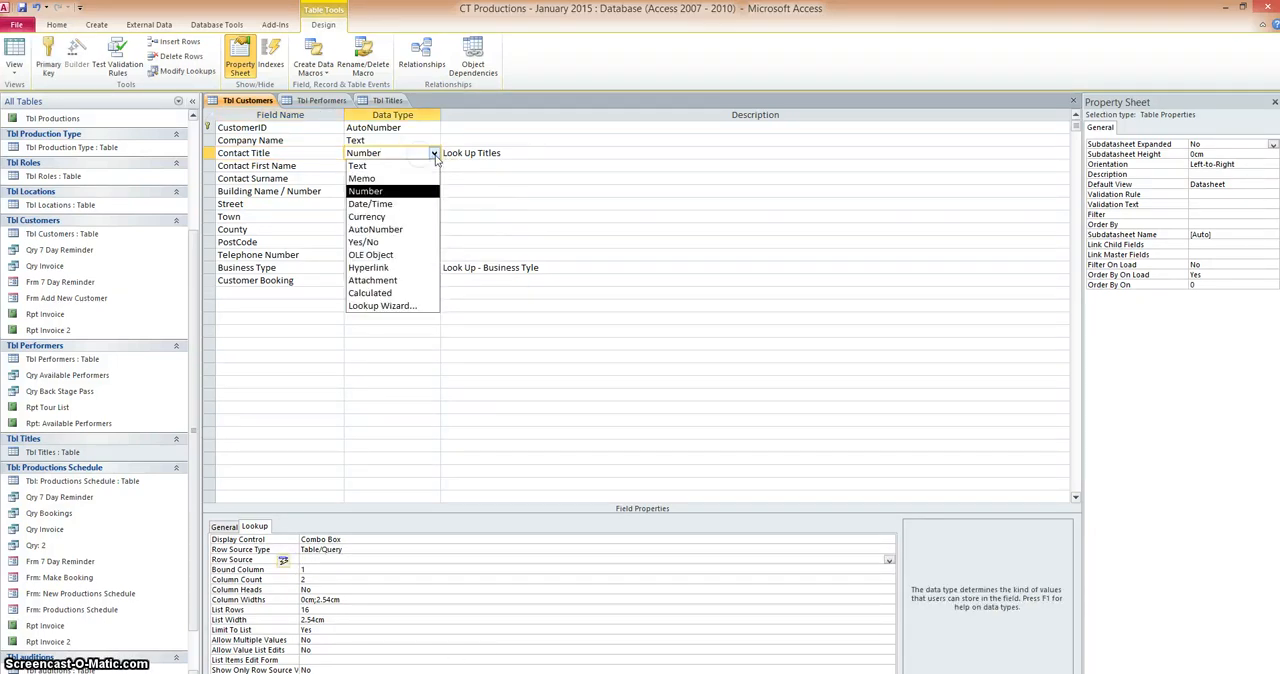
{"action": "left_click", "coordinate": [408, 306]}
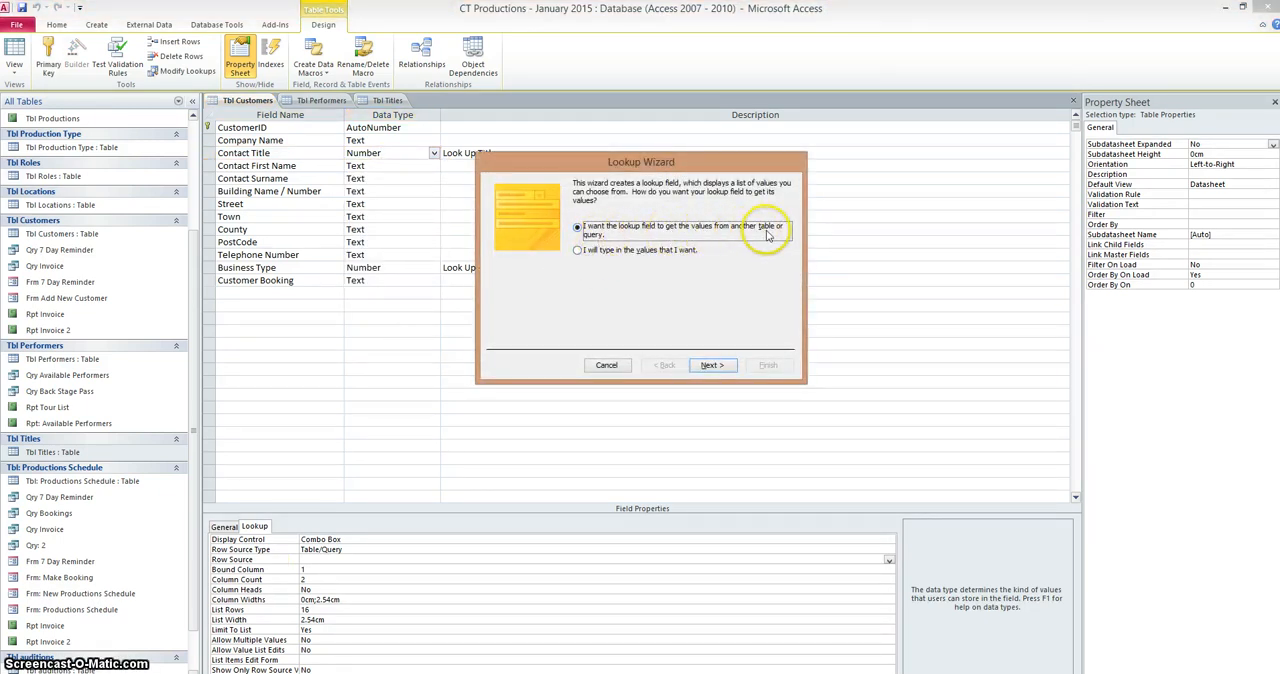
{"action": "left_click", "coordinate": [709, 366]}
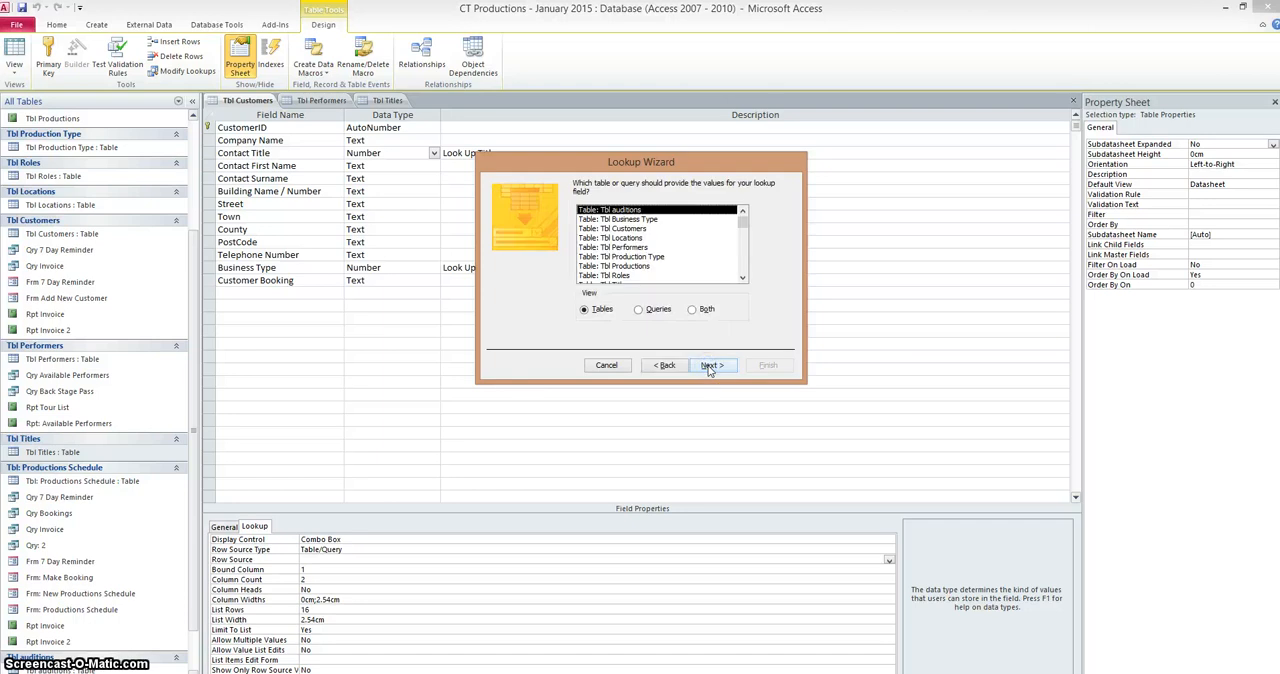
{"action": "left_click_drag", "start_coordinate": [665, 163], "coordinate": [685, 171]}
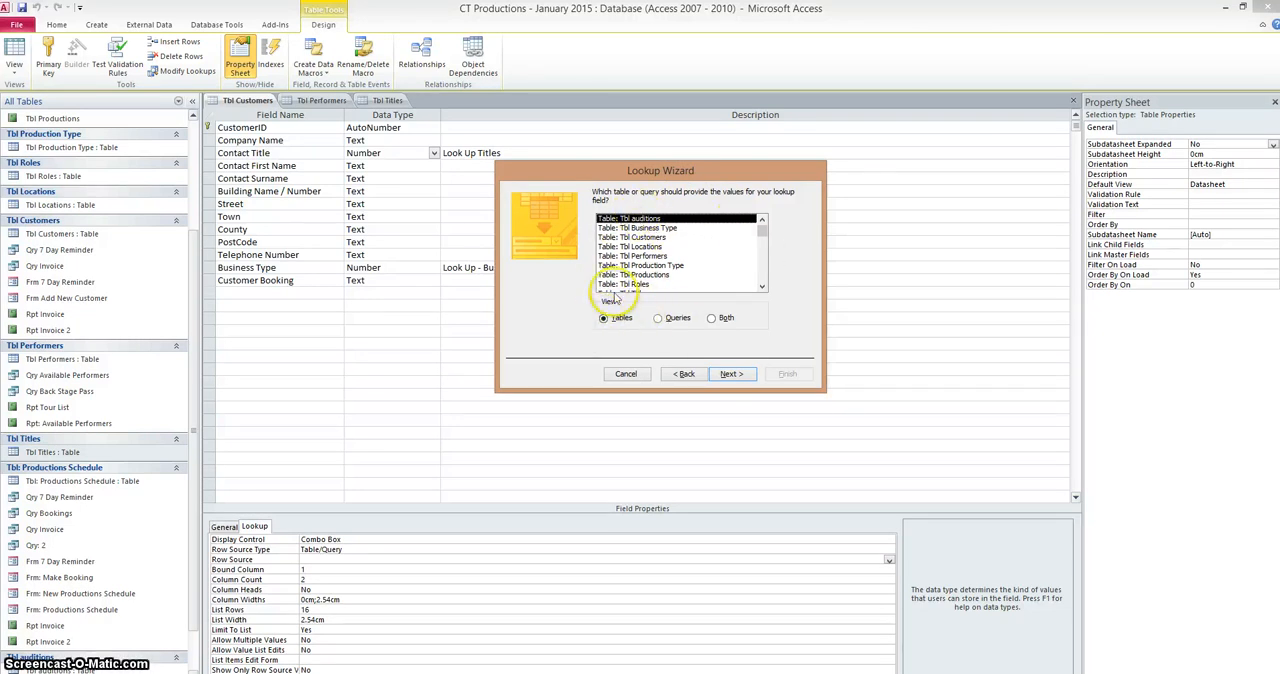
{"action": "left_click", "coordinate": [762, 288]}
{"action": "left_click", "coordinate": [647, 285]}
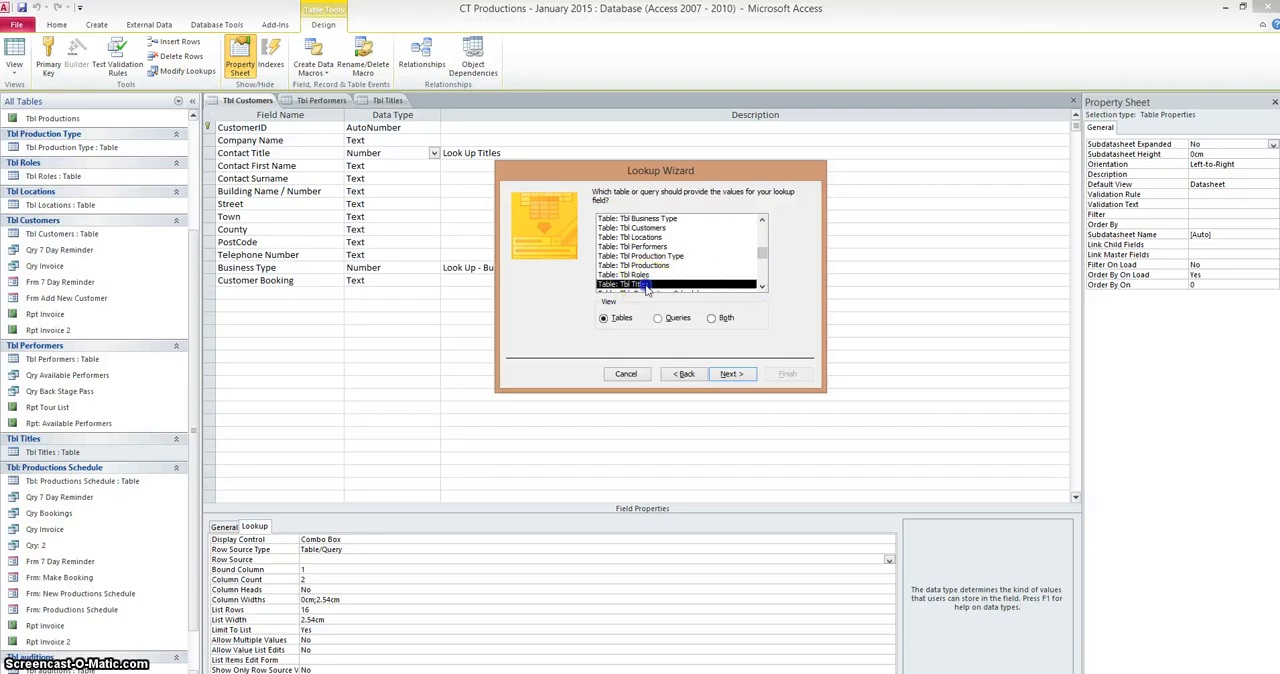
{"action": "left_click", "coordinate": [727, 376]}
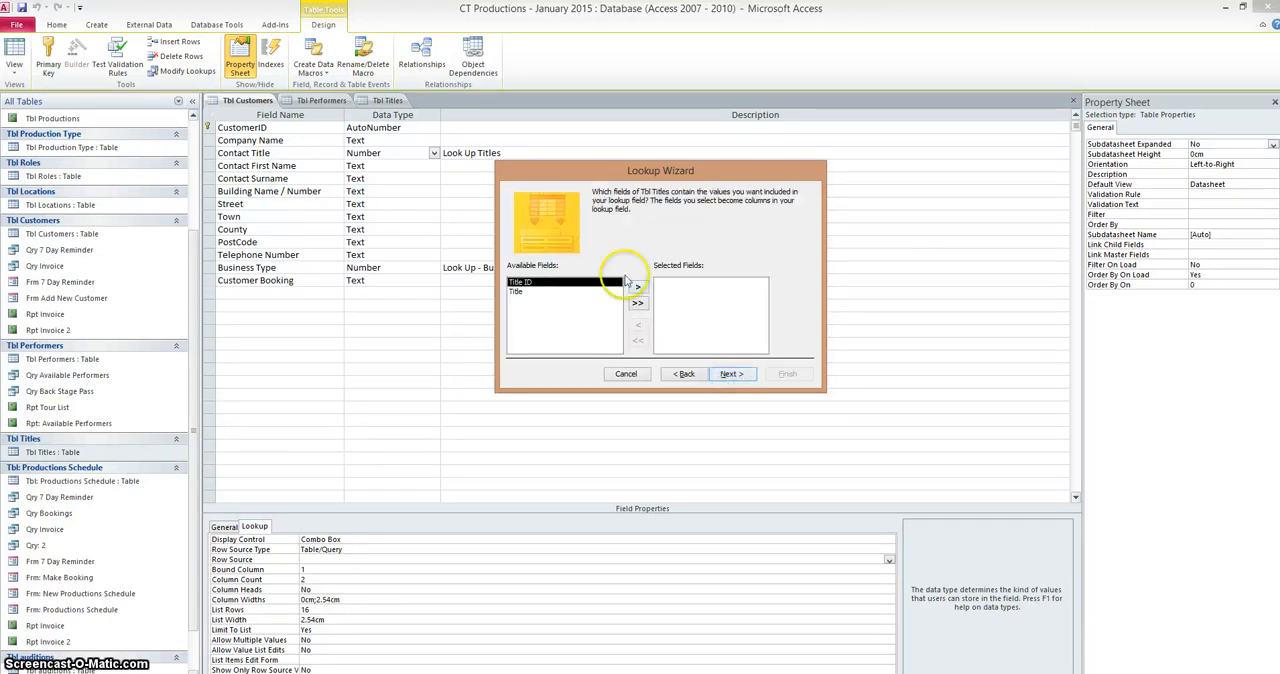
Include only the Title field in the lookup without a sort order, finish it with the label Contact Title, and save the table
{"action": "left_click", "coordinate": [518, 291]}
{"action": "left_click", "coordinate": [634, 288]}
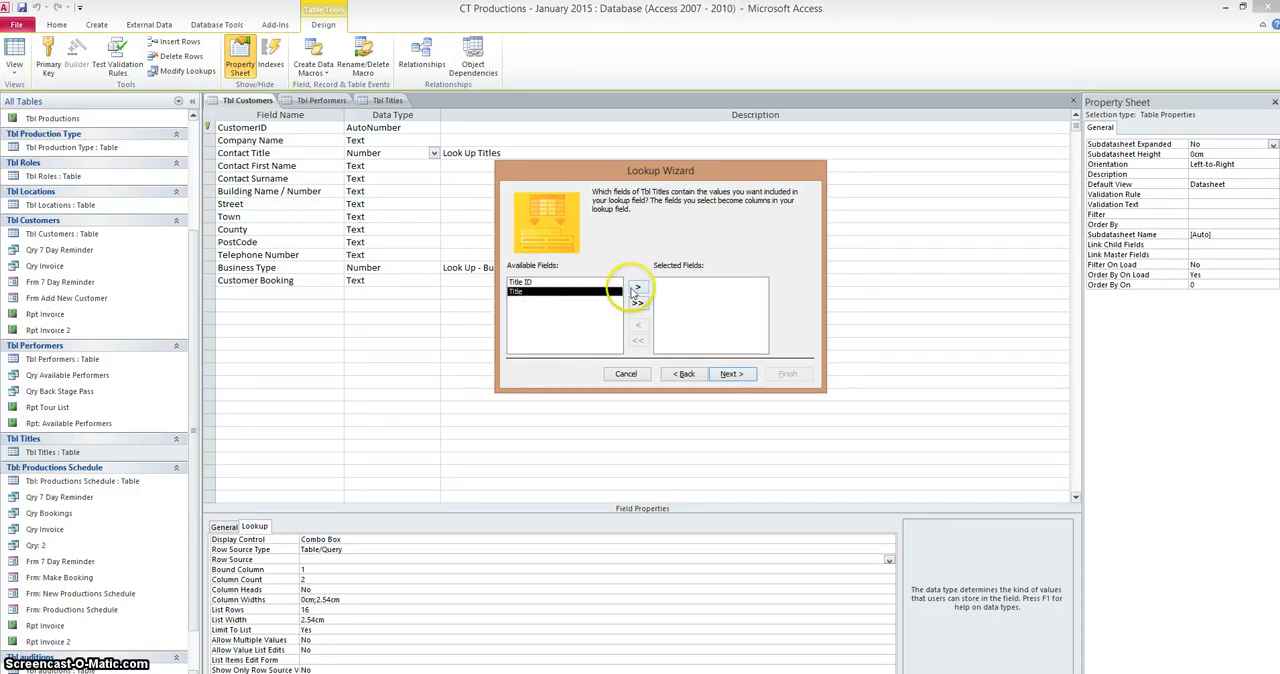
{"action": "left_click", "coordinate": [733, 374]}
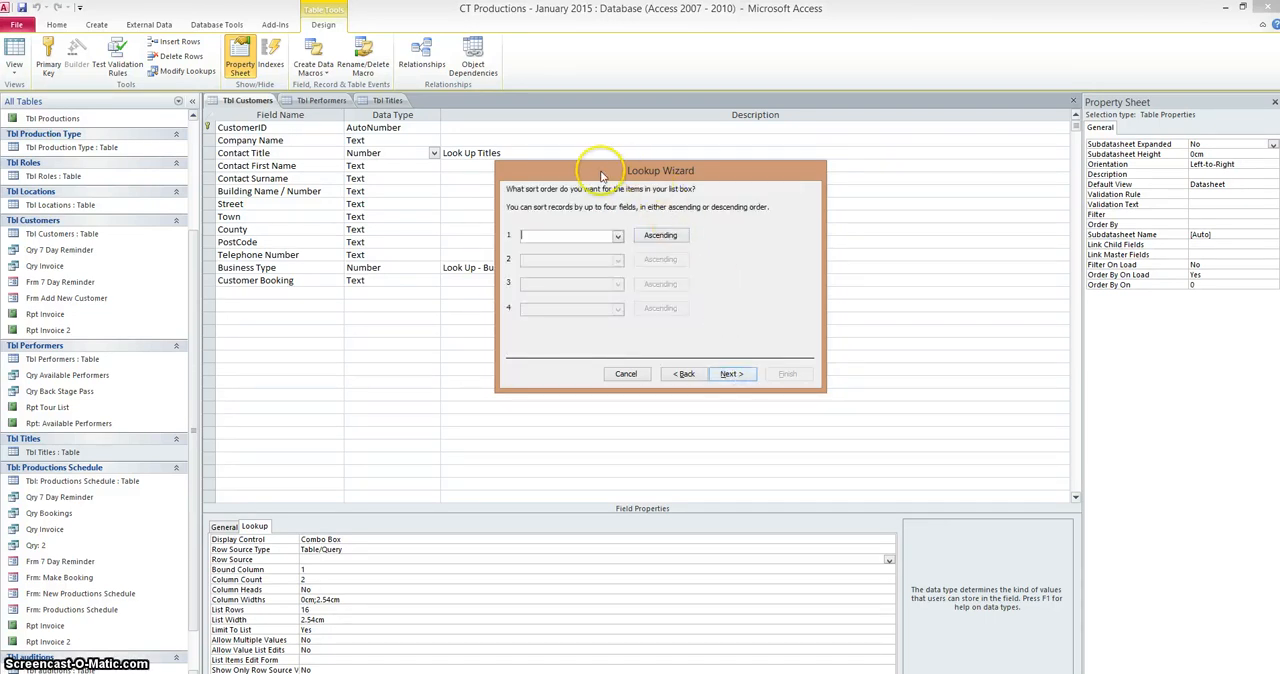
{"action": "left_click", "coordinate": [737, 376]}
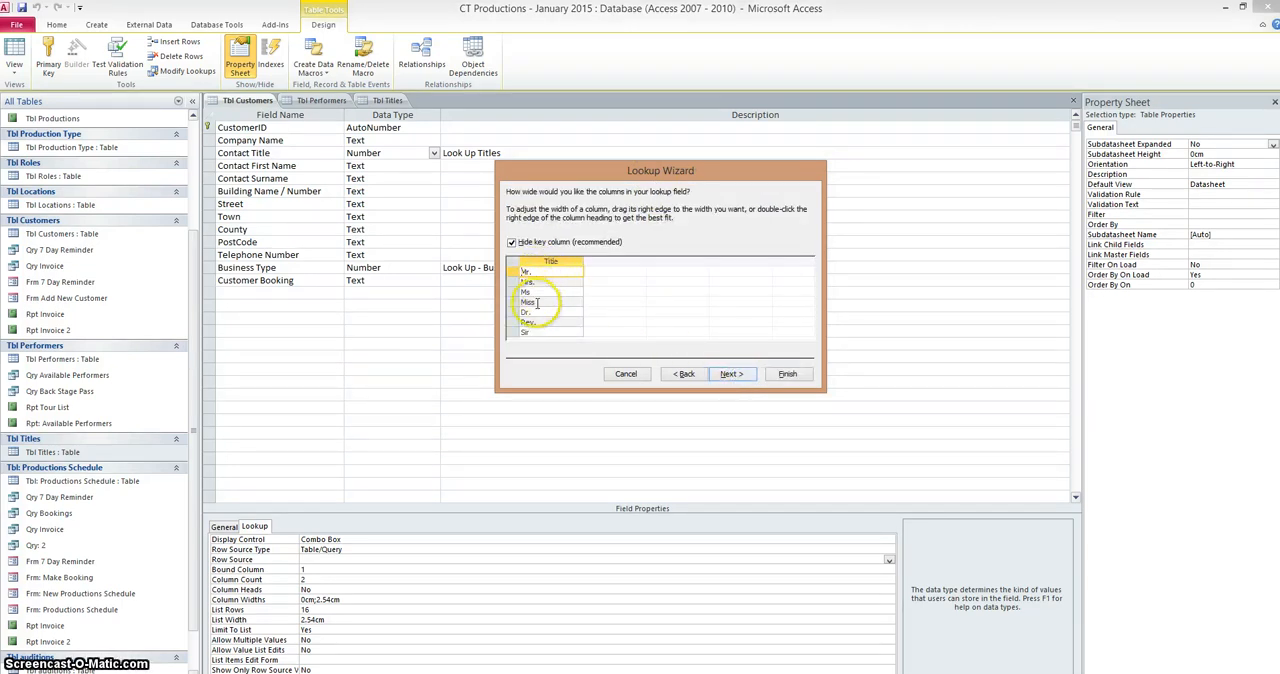
{"action": "left_click", "coordinate": [731, 373]}
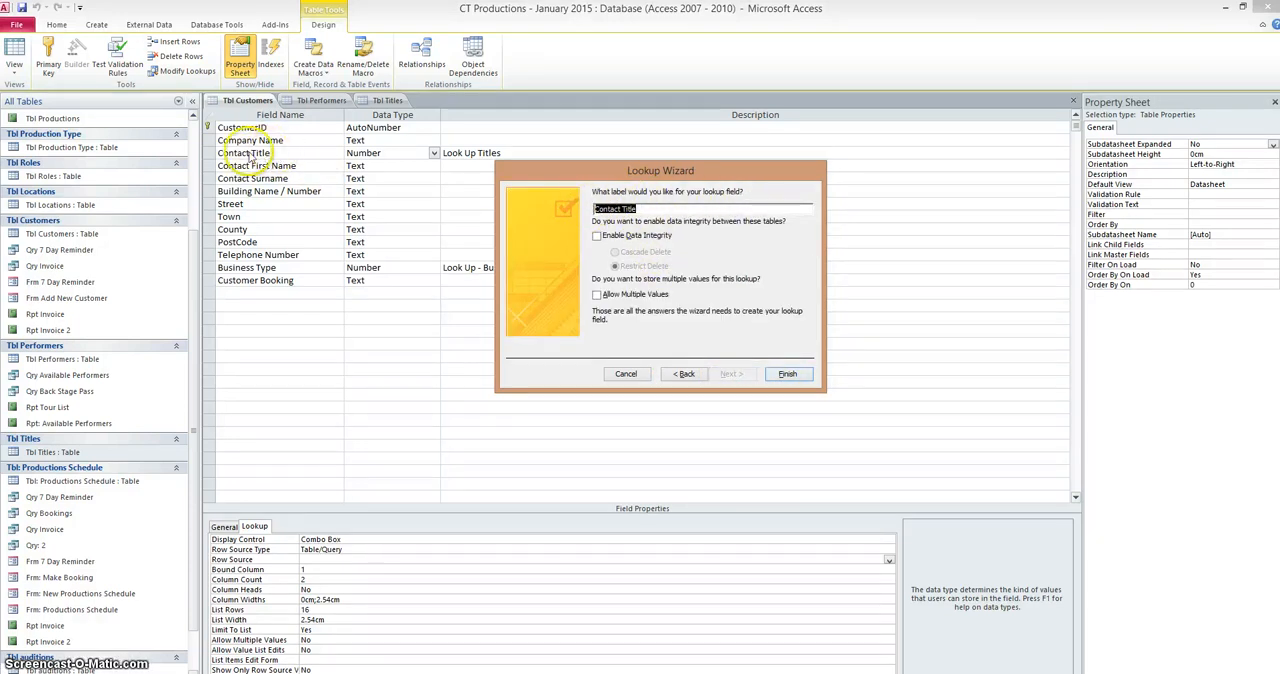
{"action": "left_click", "coordinate": [786, 375]}
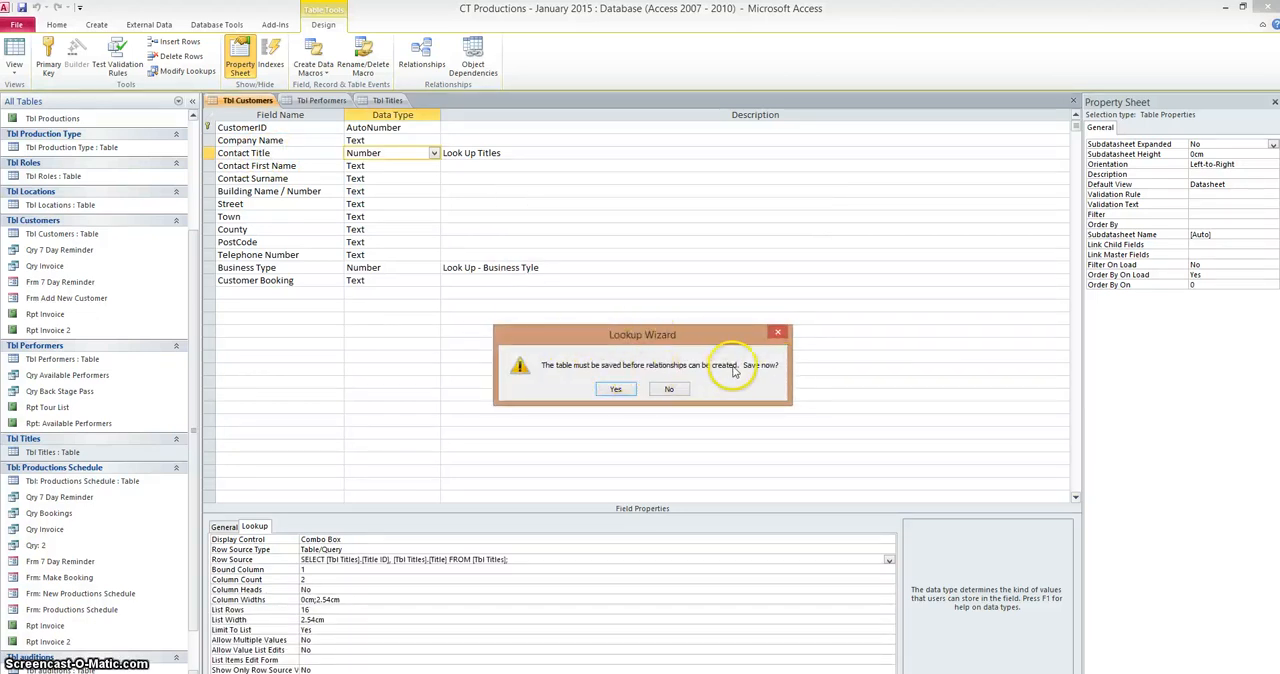
{"action": "left_click", "coordinate": [615, 390]}
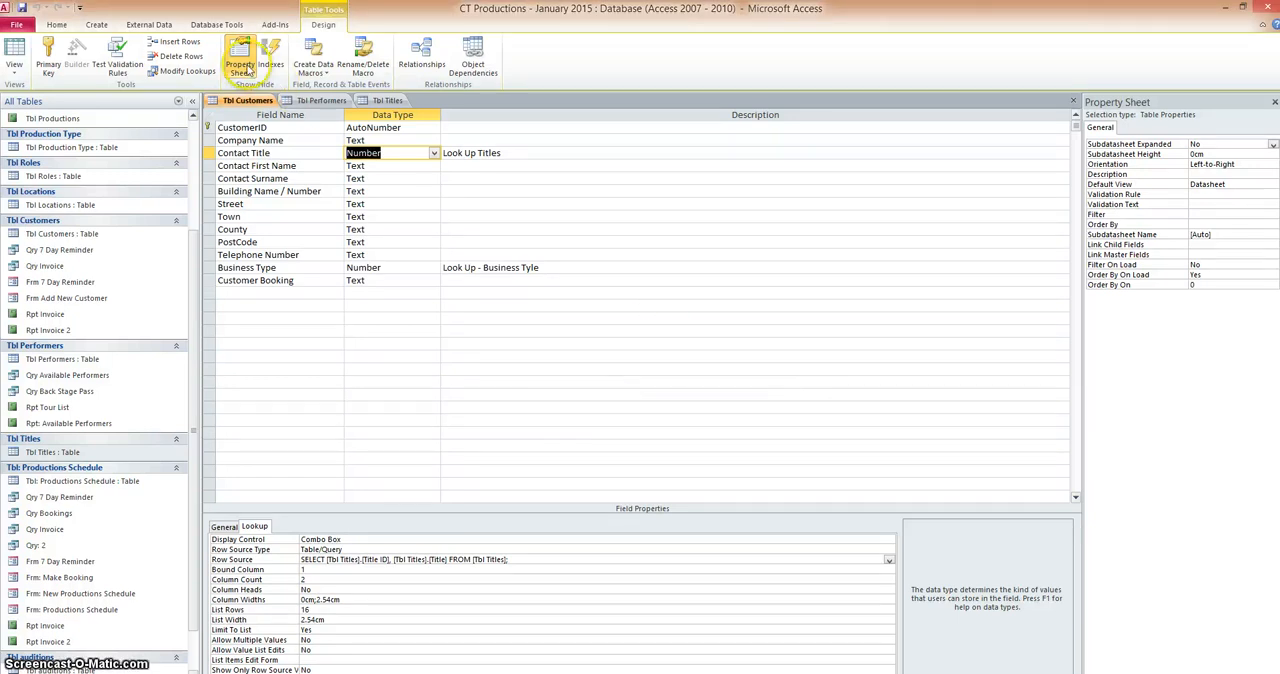
Show the Relationships diagram and move Tbl Titles slightly away from Tbl Customers to check the link between them
{"action": "left_click", "coordinate": [213, 25]}
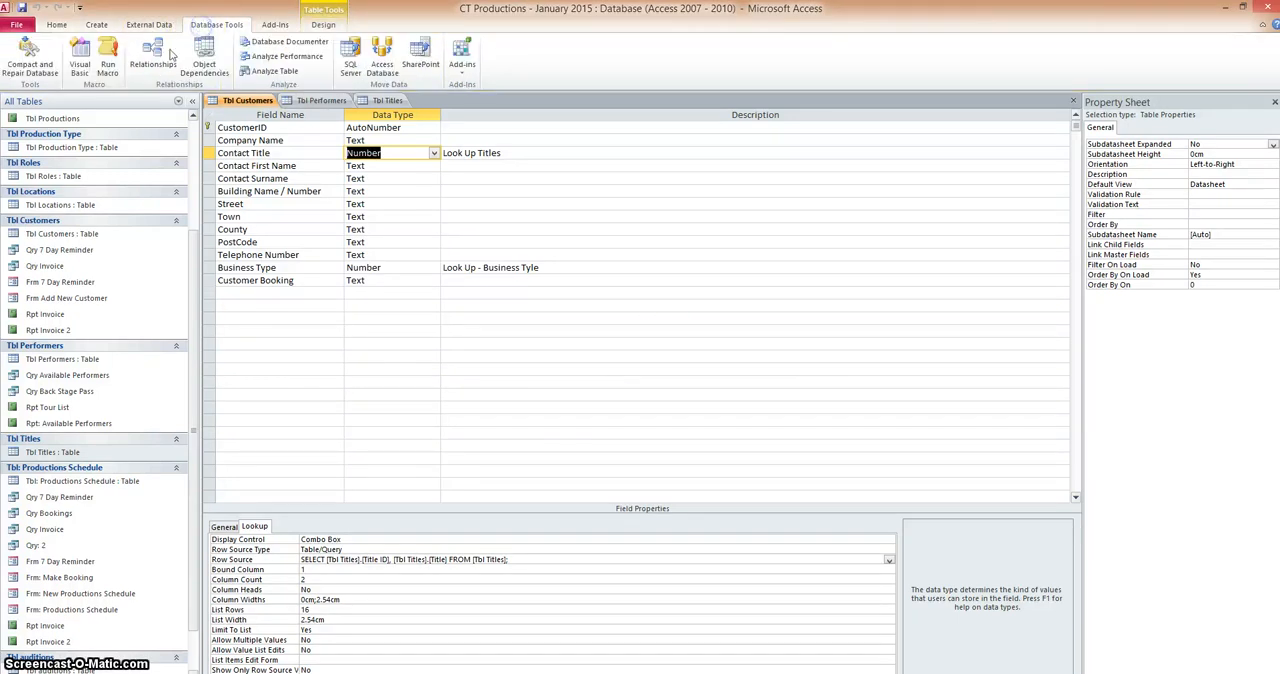
{"action": "left_click", "coordinate": [160, 55]}
{"action": "left_click_drag", "start_coordinate": [575, 503], "coordinate": [616, 492]}
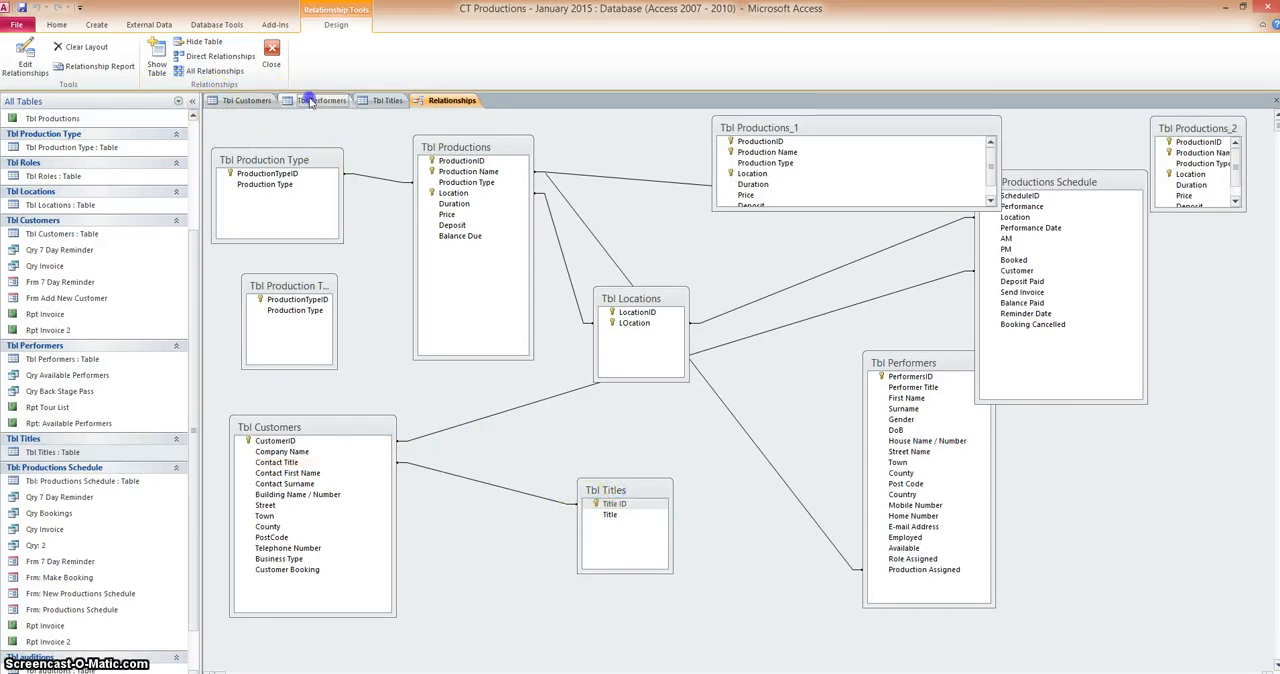
In the design of Tbl Performers, clear the Row Source of the Performer Title field's lookup properties
{"action": "left_click", "coordinate": [311, 101]}
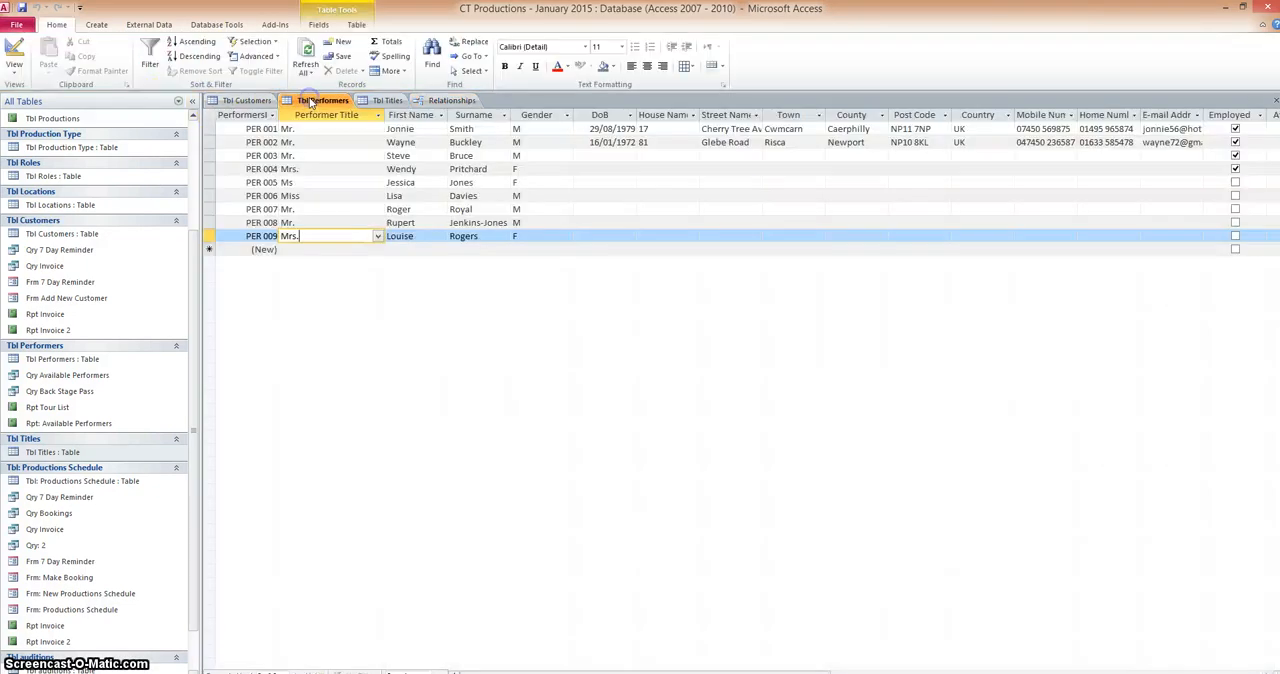
{"action": "left_click", "coordinate": [14, 70]}
{"action": "left_click", "coordinate": [45, 186]}
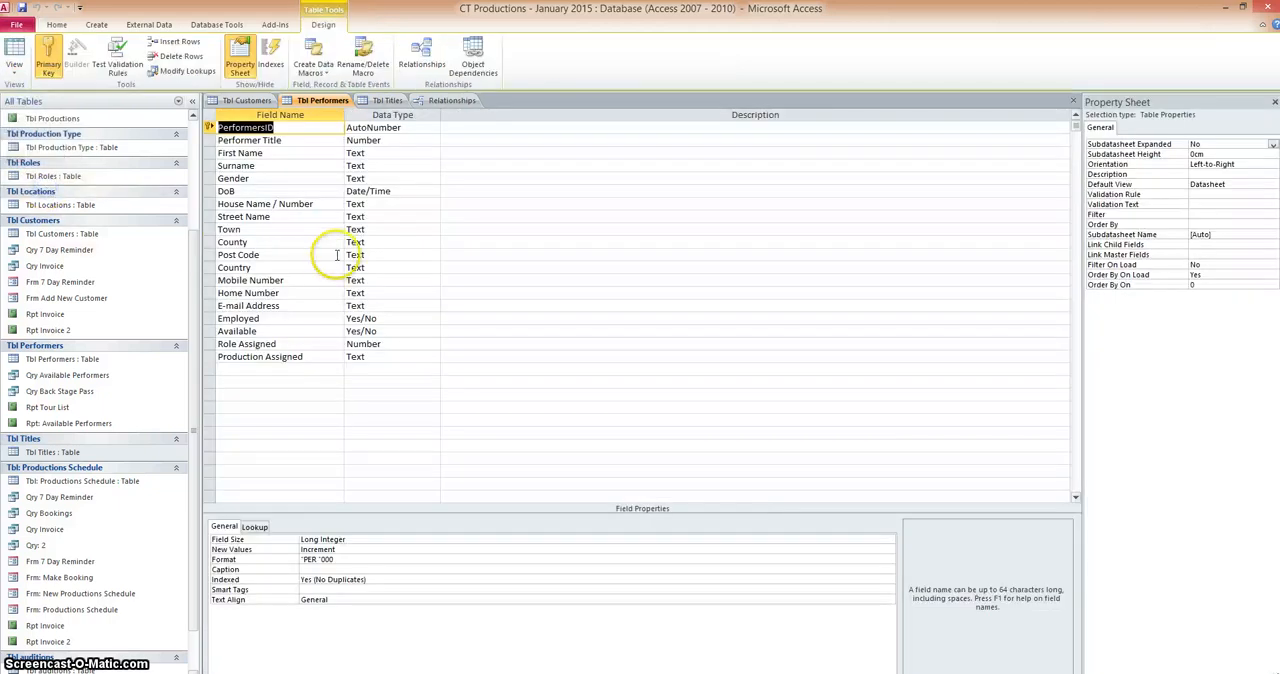
{"action": "left_click", "coordinate": [279, 141]}
{"action": "left_click", "coordinate": [253, 527]}
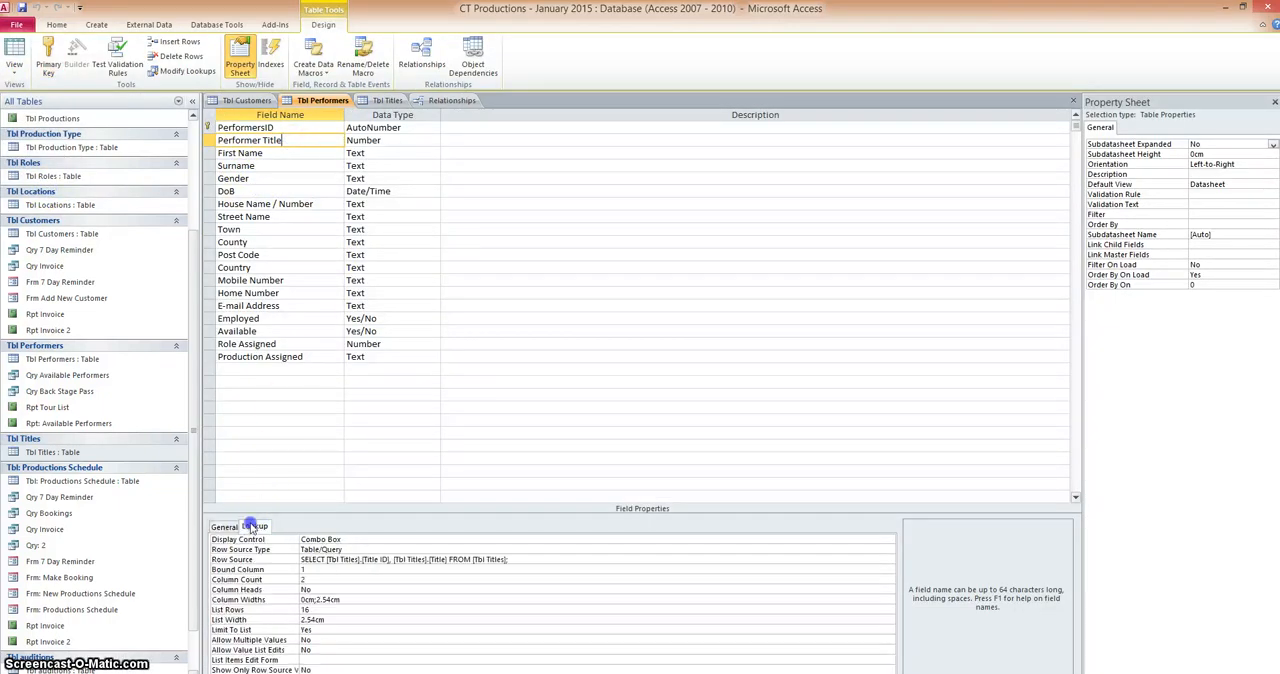
{"action": "left_click_drag", "start_coordinate": [509, 560], "coordinate": [467, 558]}
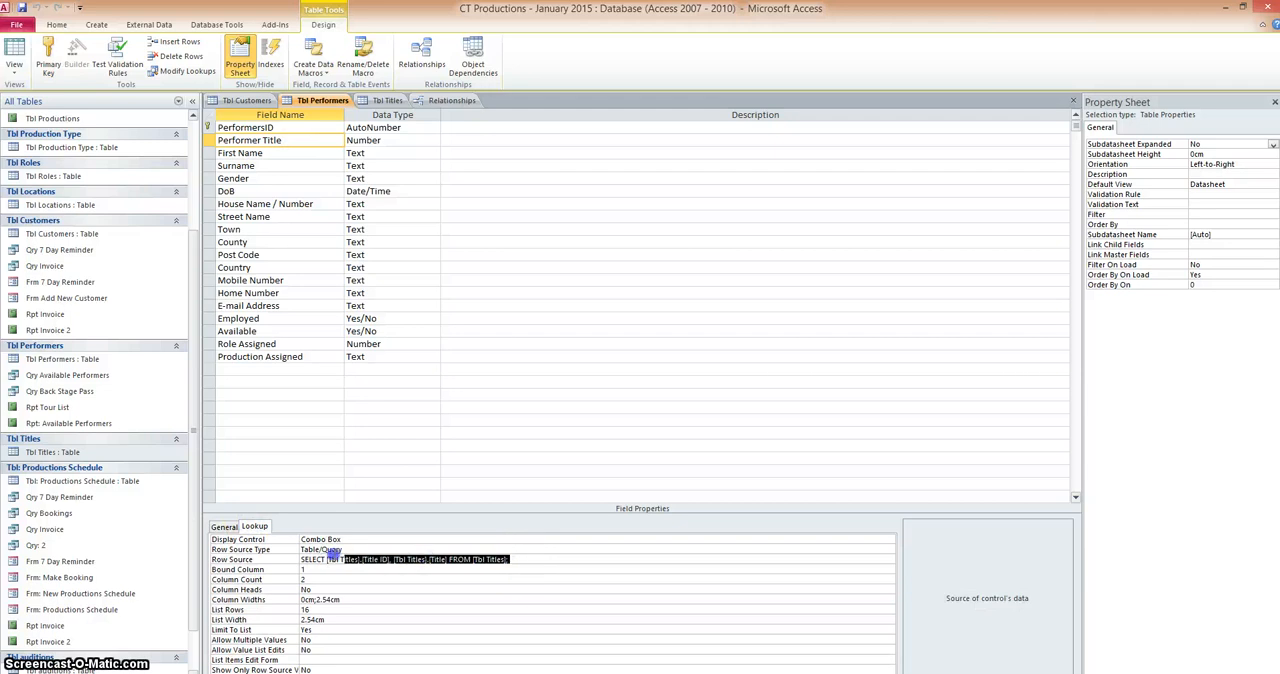
{"action": "left_click_drag", "start_coordinate": [333, 558], "coordinate": [292, 560]}
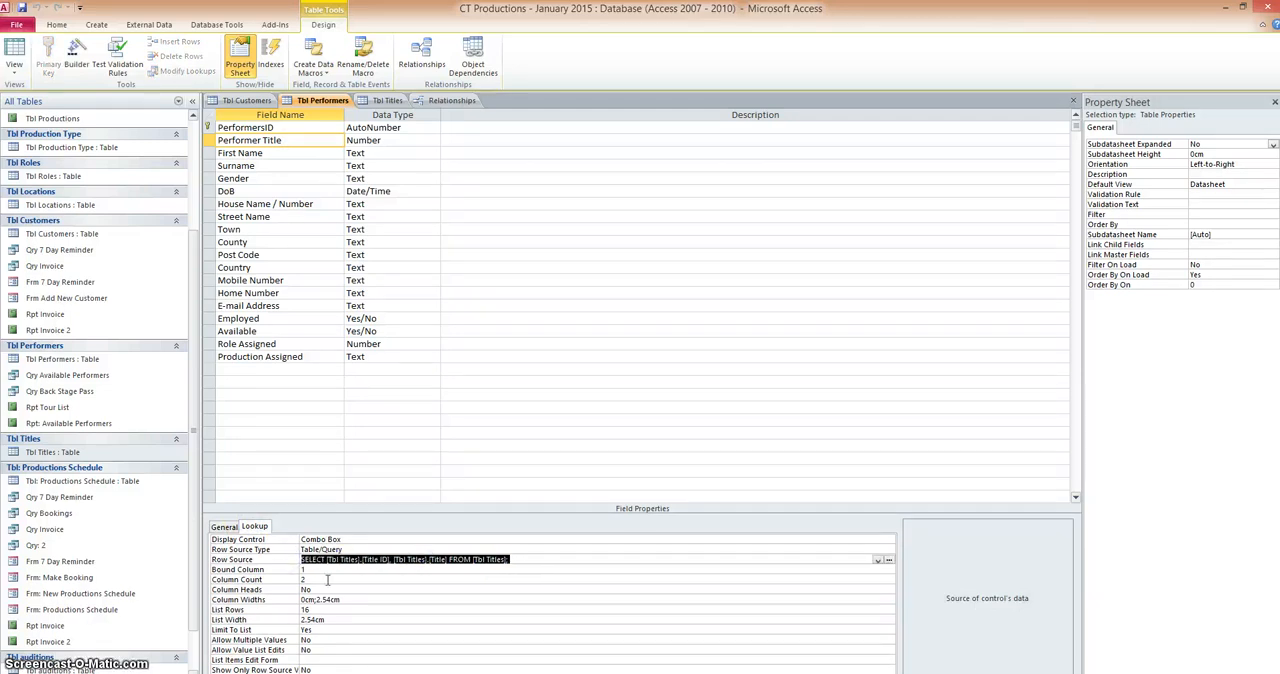
{"action": "key", "text": "Delete"}
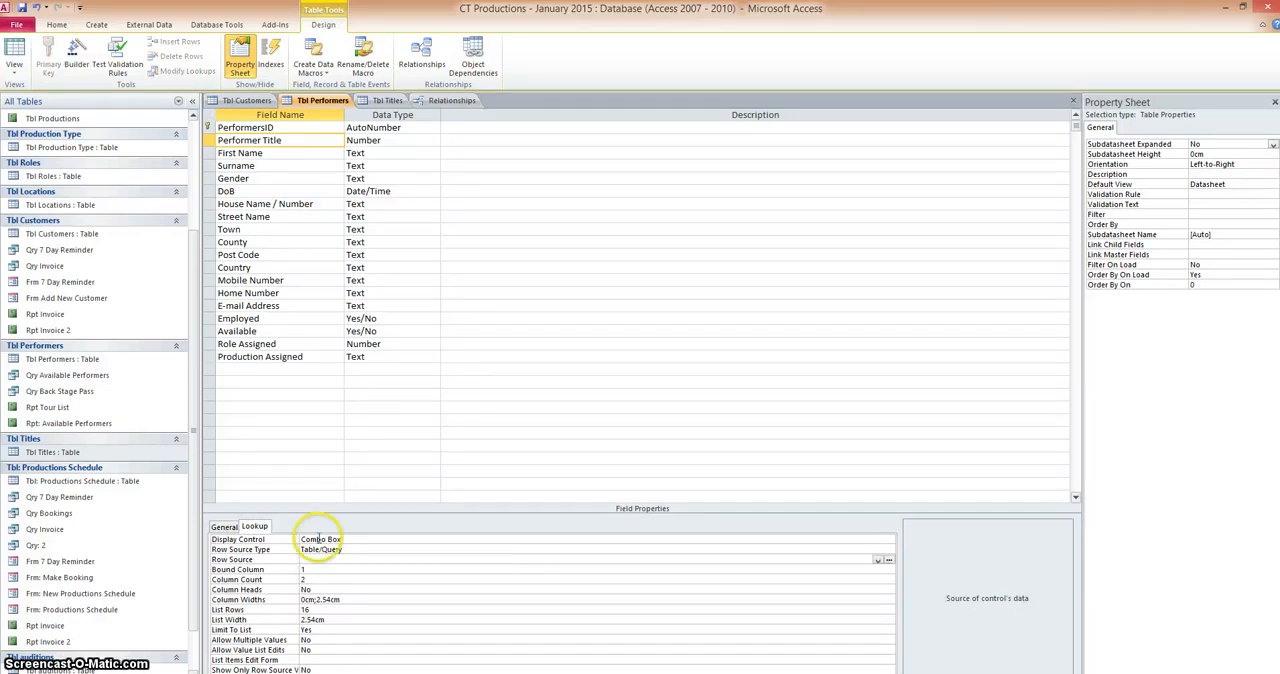
Run the Lookup Wizard on the Performer Title field, getting its values from another table and choosing Tbl Titles as the source
{"action": "left_click", "coordinate": [398, 141]}
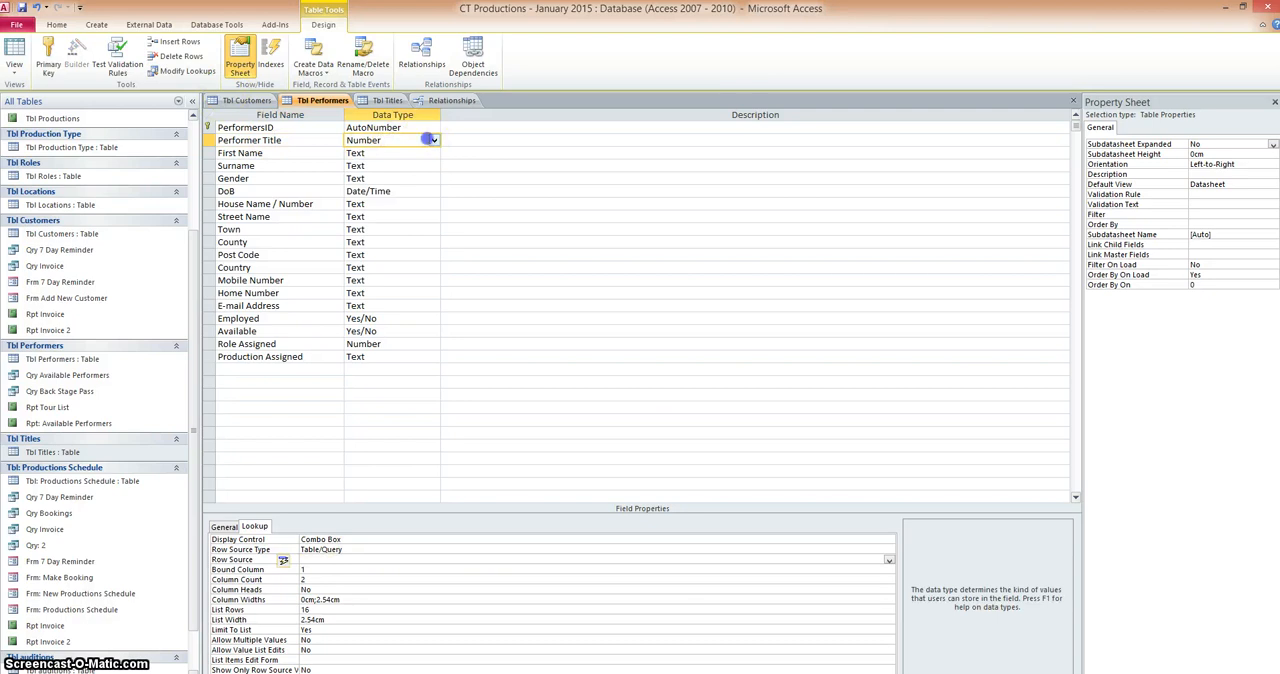
{"action": "left_click", "coordinate": [433, 142]}
{"action": "left_click", "coordinate": [405, 292]}
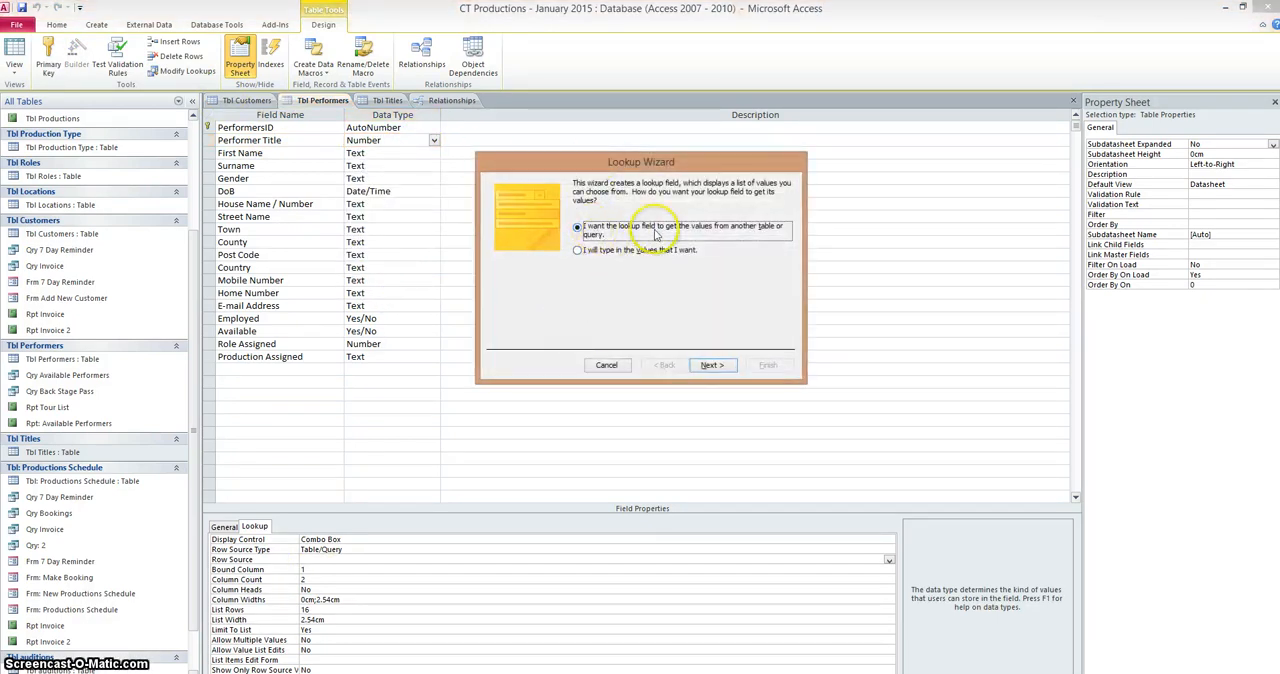
{"action": "left_click", "coordinate": [710, 366]}
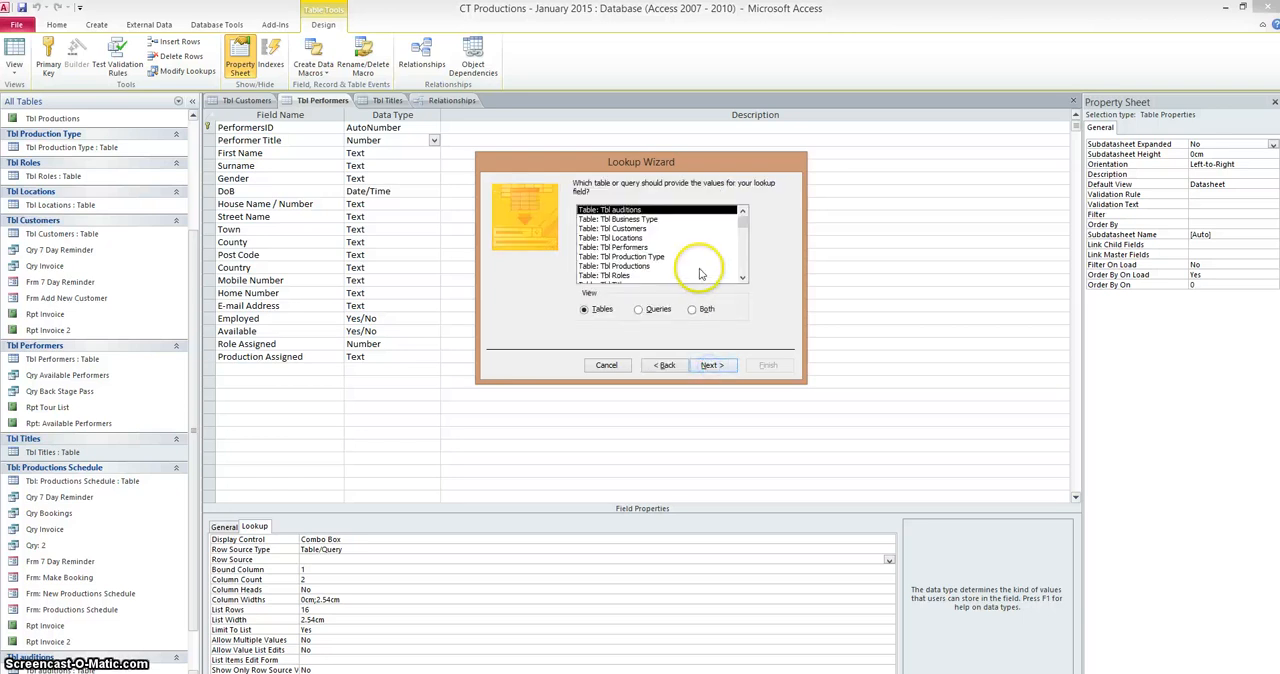
{"action": "left_click", "coordinate": [742, 278]}
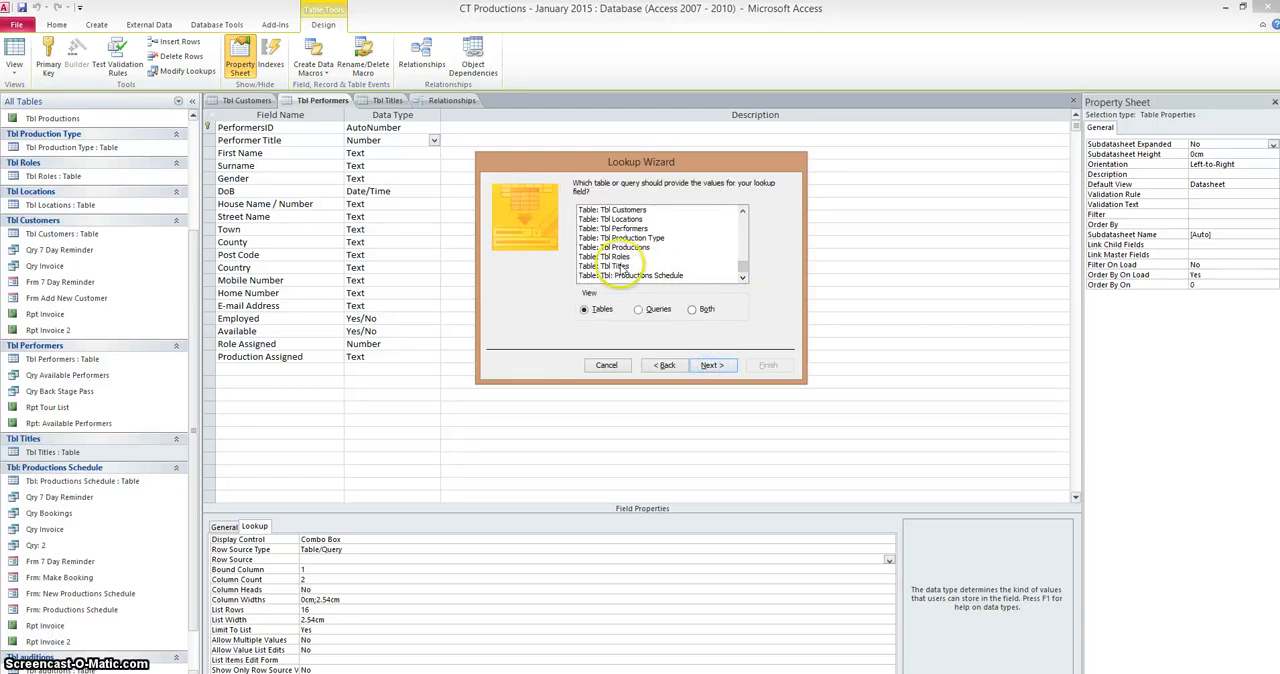
{"action": "left_click", "coordinate": [612, 266]}
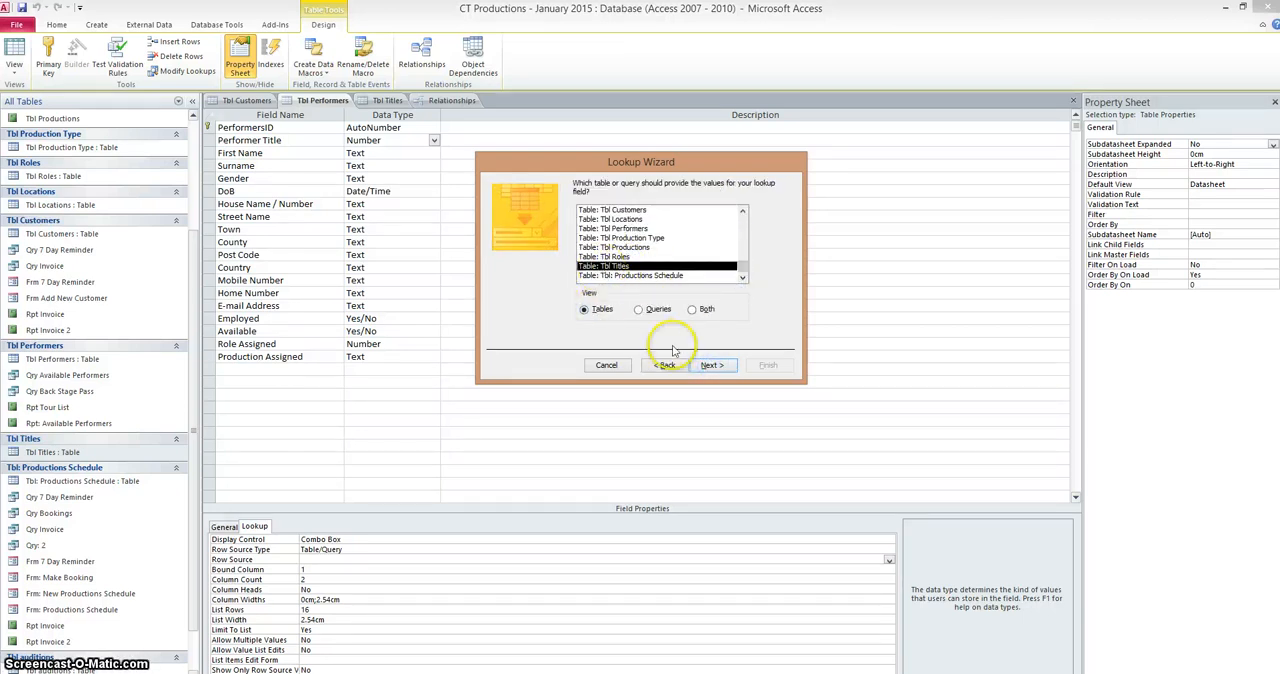
{"action": "left_click", "coordinate": [710, 365]}
Include only the Title field in the lookup without a sort order, finish it with the label Performer Title, and save the table
{"action": "left_click", "coordinate": [500, 283]}
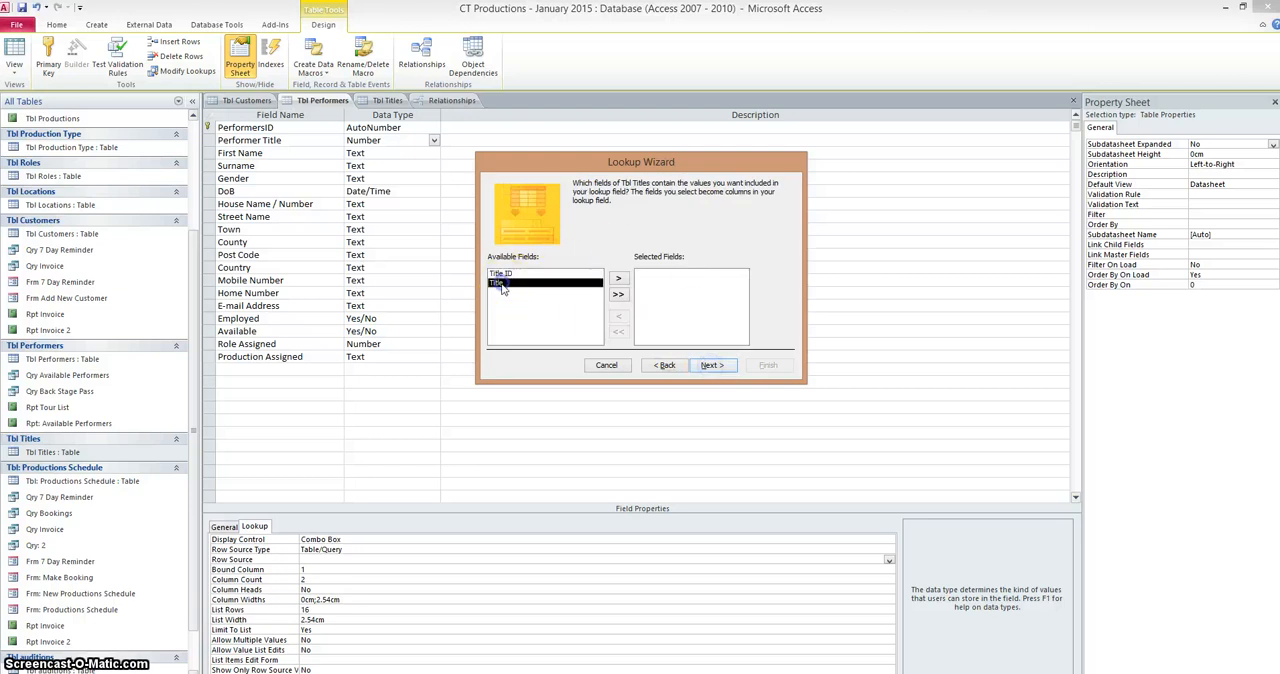
{"action": "left_click", "coordinate": [618, 281]}
{"action": "left_click", "coordinate": [708, 366]}
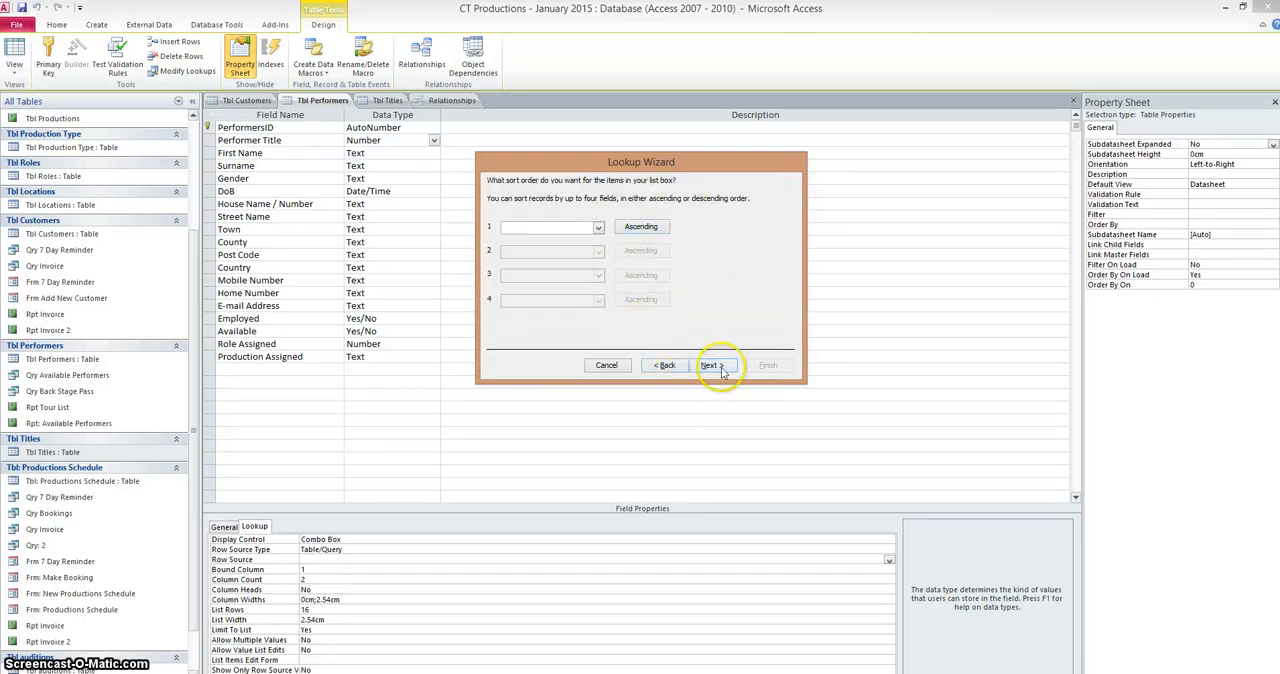
{"action": "left_click", "coordinate": [712, 366]}
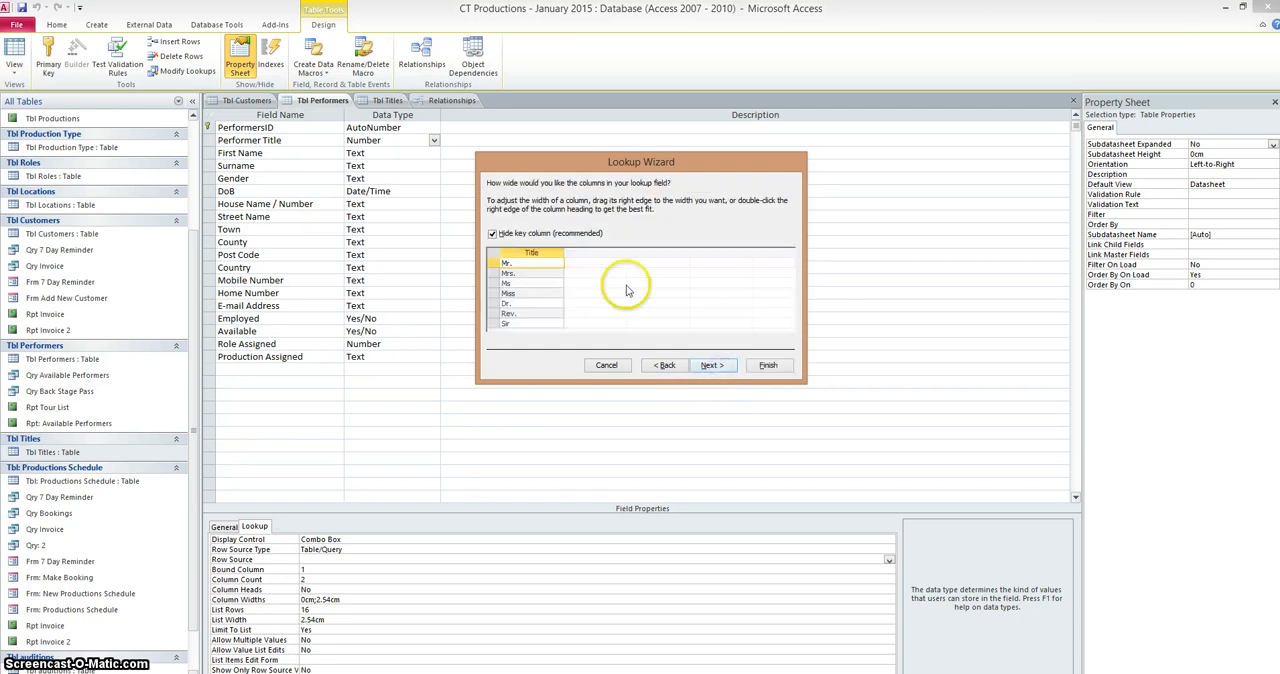
{"action": "left_click", "coordinate": [541, 273]}
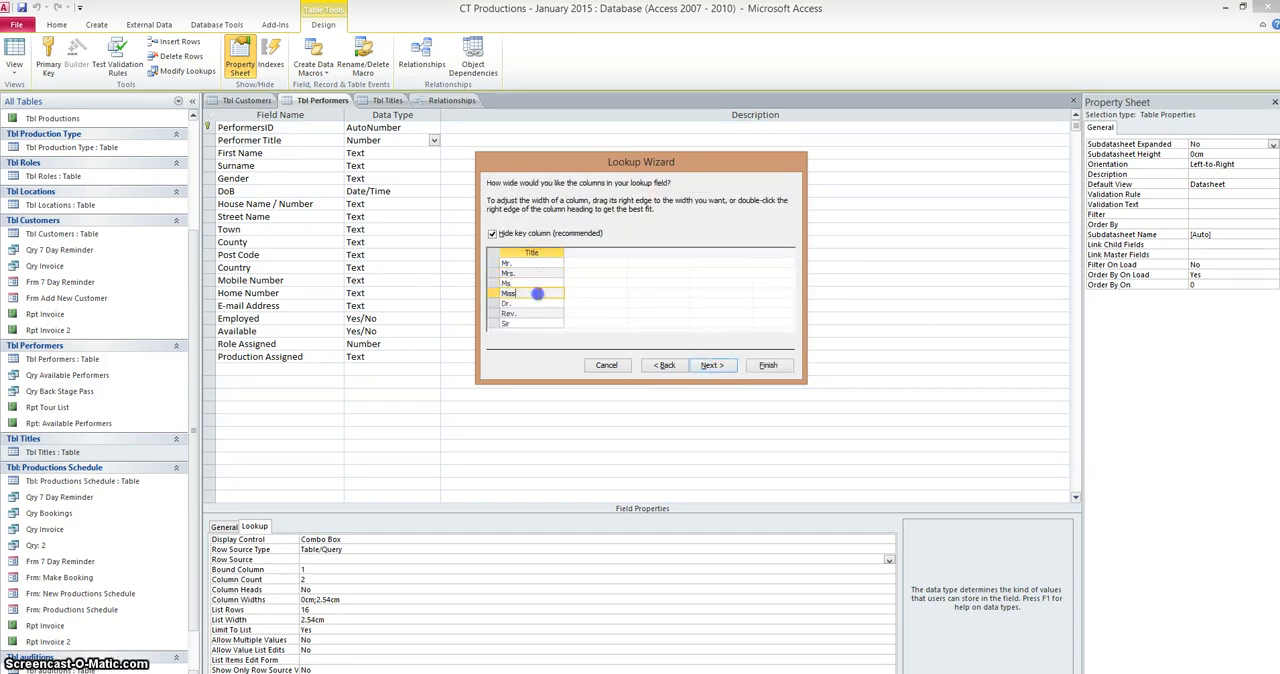
{"action": "left_click", "coordinate": [699, 370]}
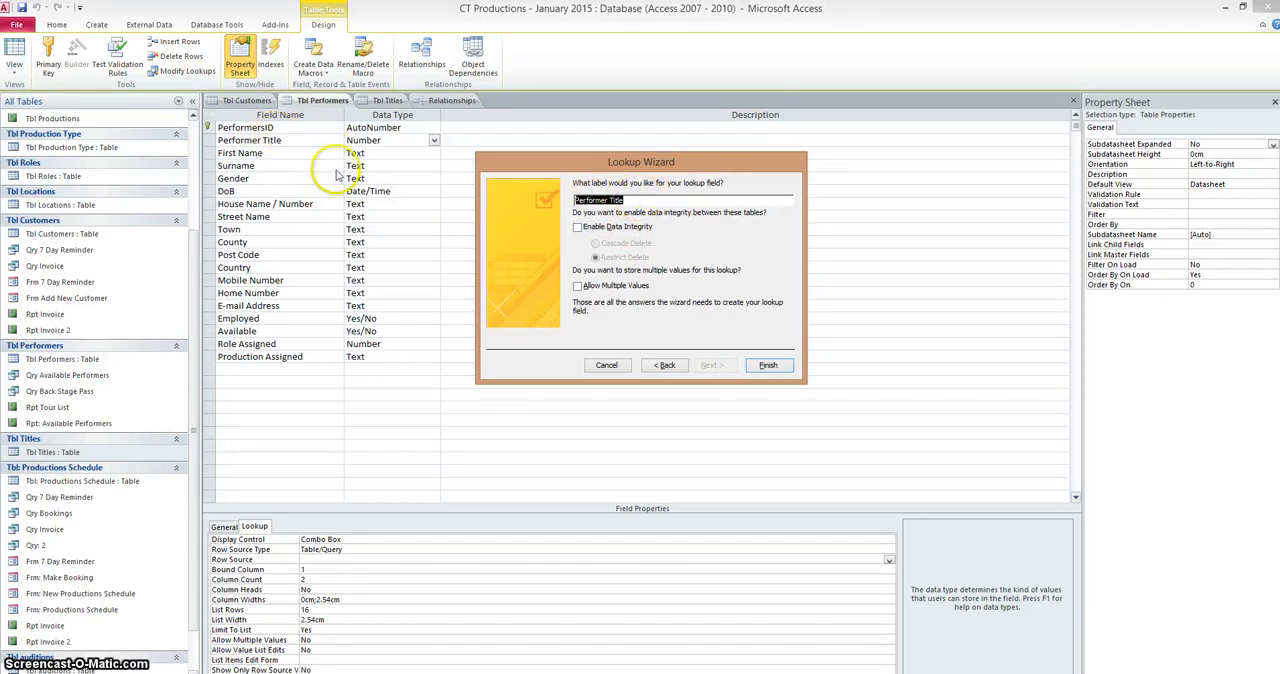
{"action": "left_click", "coordinate": [765, 366]}
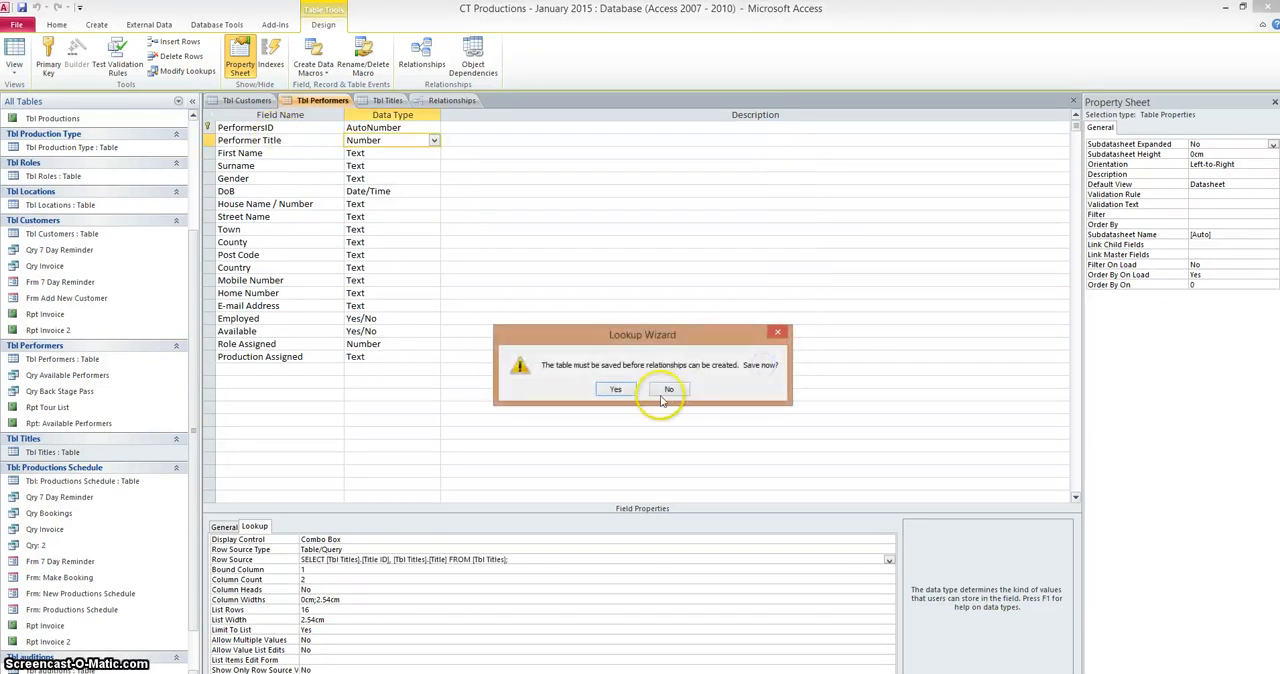
{"action": "left_click", "coordinate": [615, 391]}
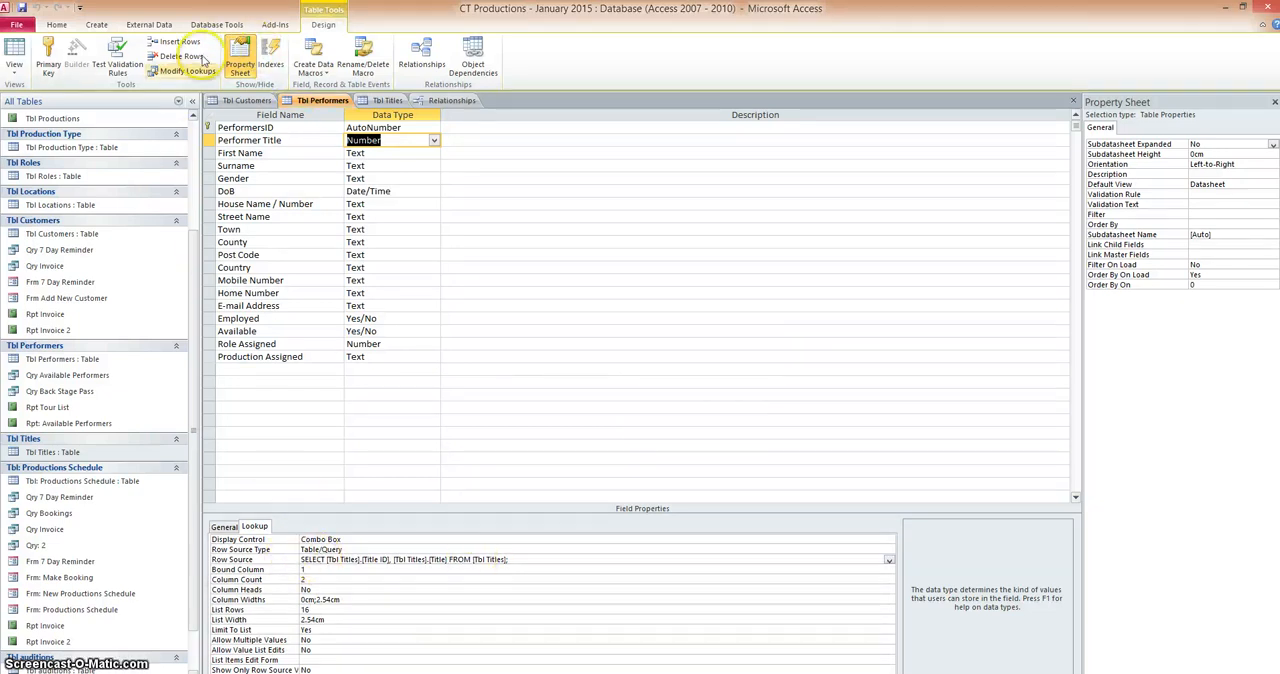
Show the Relationships diagram and spread out Tbl Titles, Tbl Productions_1, Tbl: Productions Schedule and Tbl Performers
{"action": "left_click", "coordinate": [216, 26]}
{"action": "left_click", "coordinate": [152, 56]}
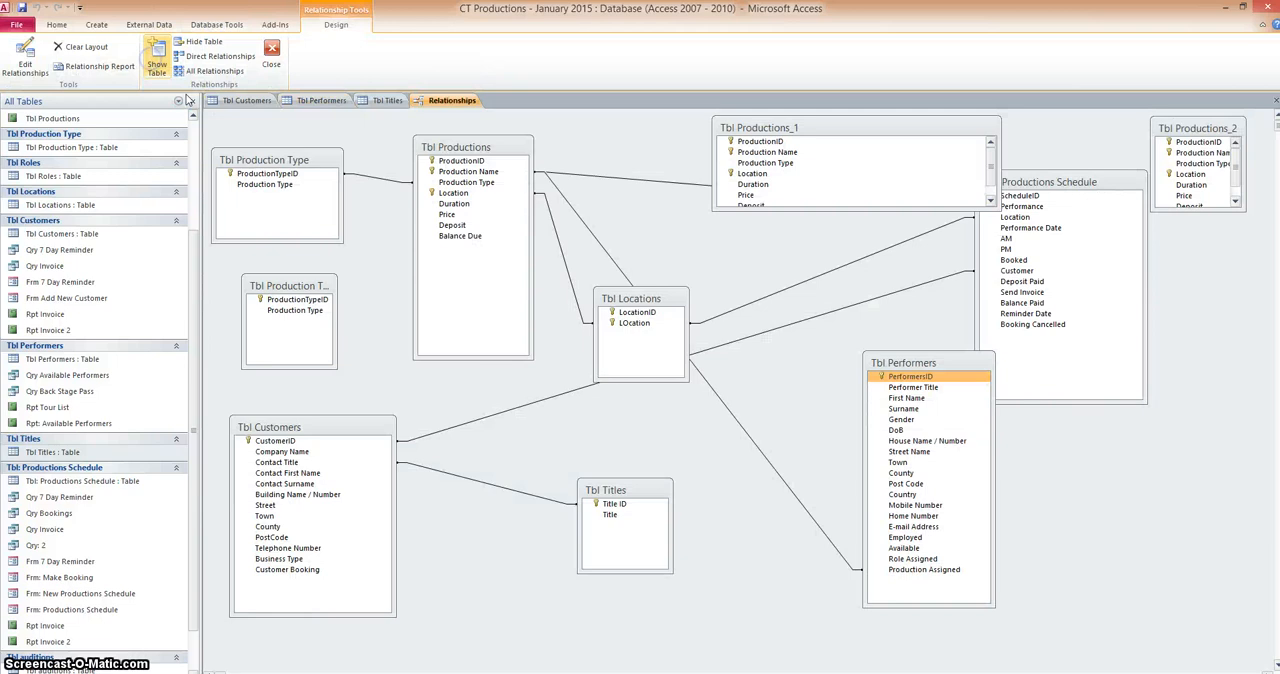
{"action": "left_click_drag", "start_coordinate": [627, 491], "coordinate": [655, 496]}
{"action": "left_click_drag", "start_coordinate": [752, 130], "coordinate": [654, 127]}
{"action": "left_click_drag", "start_coordinate": [1018, 188], "coordinate": [1025, 175]}
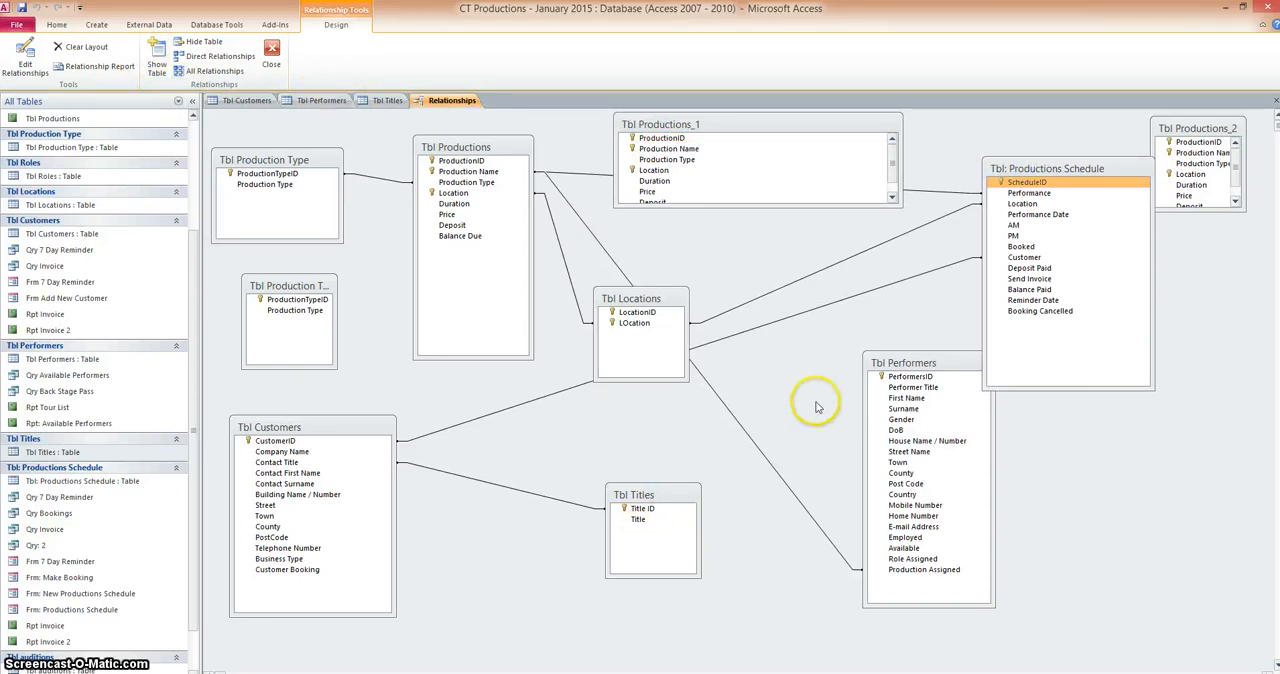
{"action": "mouse_move", "coordinate": [894, 362]}
{"action": "left_mouse_down"}
{"action": "mouse_move", "coordinate": [890, 308]}
{"action": "mouse_move", "coordinate": [893, 370]}
{"action": "mouse_move", "coordinate": [912, 354]}
{"action": "left_mouse_up"}
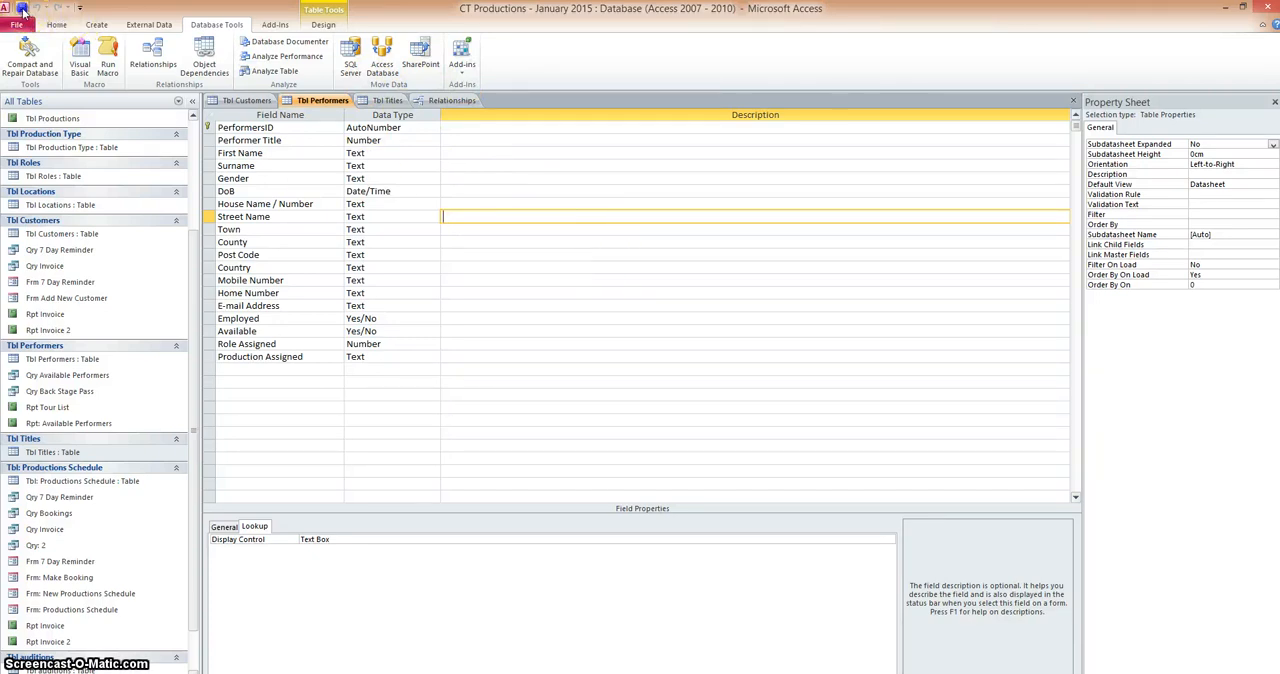
Return to the Relationships diagram and move Tbl Titles and Tbl Performers farther apart to check the link between them
{"action": "left_click", "coordinate": [443, 101]}
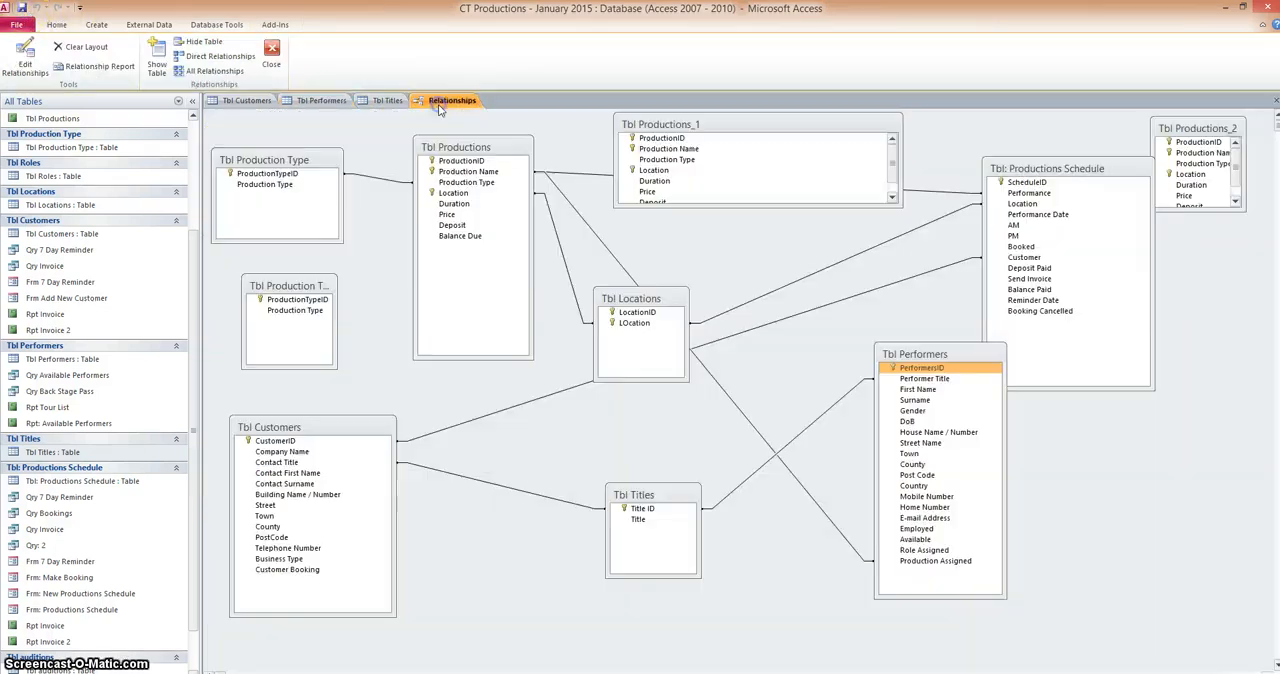
{"action": "left_click_drag", "start_coordinate": [654, 496], "coordinate": [634, 481]}
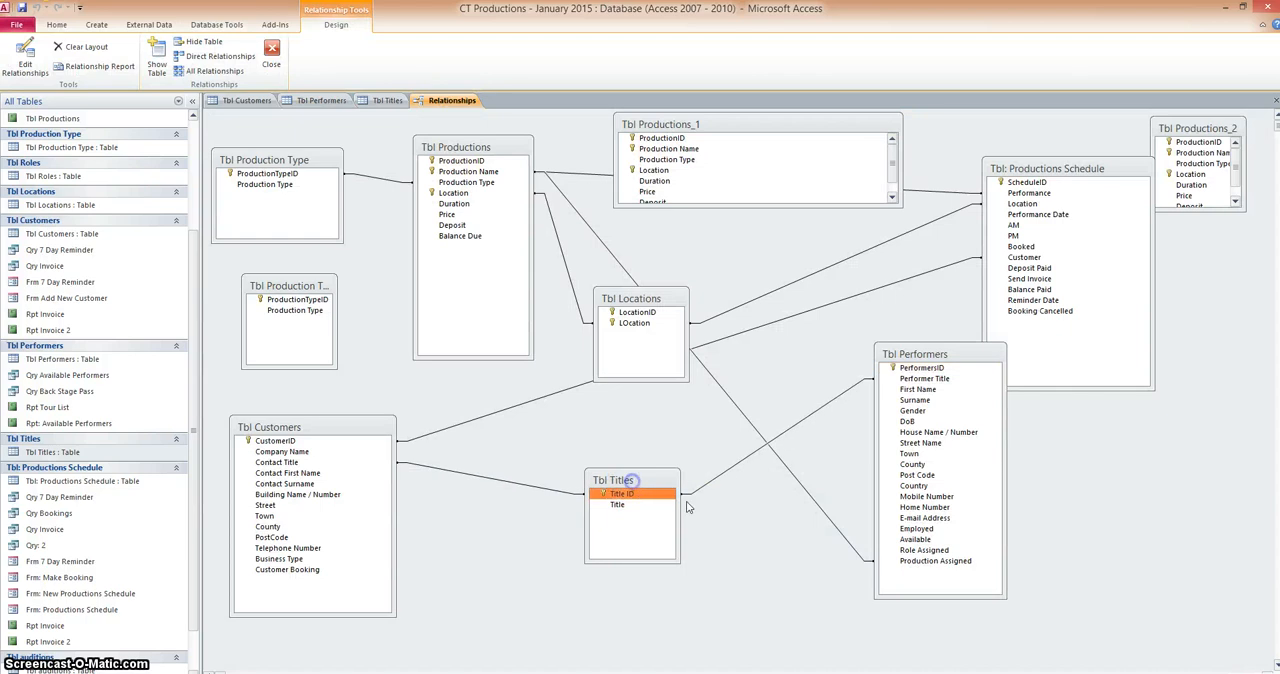
{"action": "left_click_drag", "start_coordinate": [910, 358], "coordinate": [972, 391]}
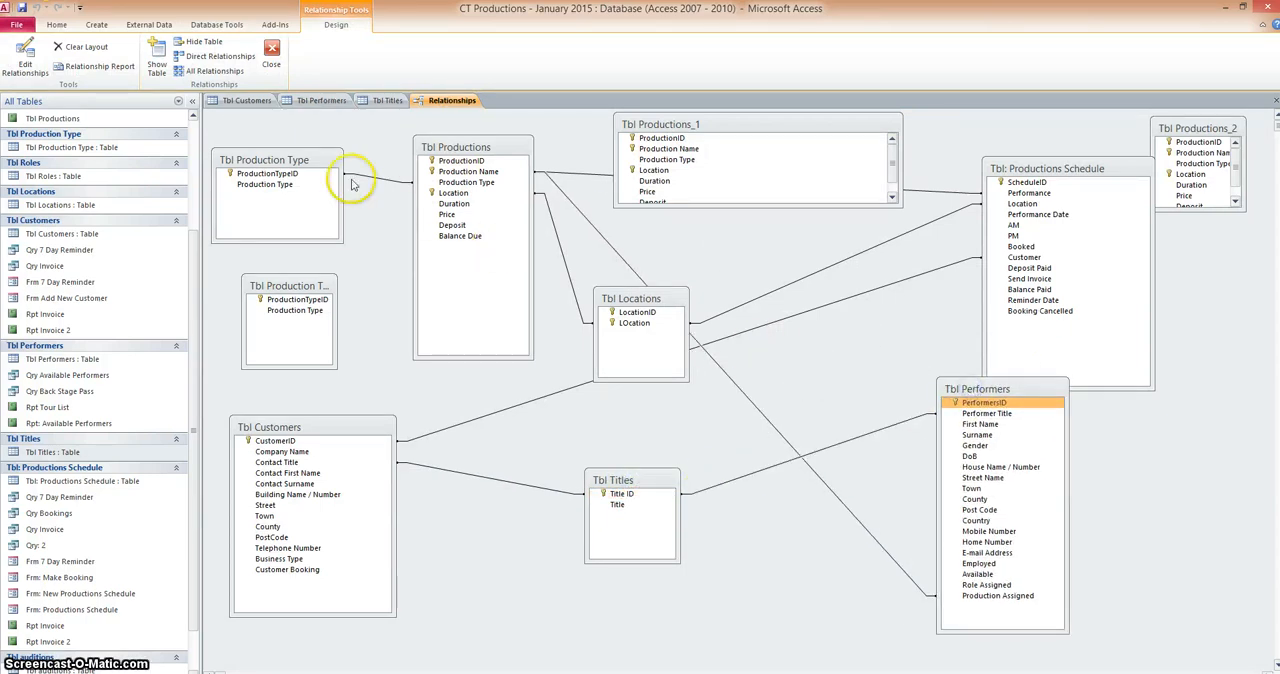
View Tbl Customers as a datasheet and check the Contact Title choices offered for the first customer record
{"action": "left_click", "coordinate": [245, 101]}
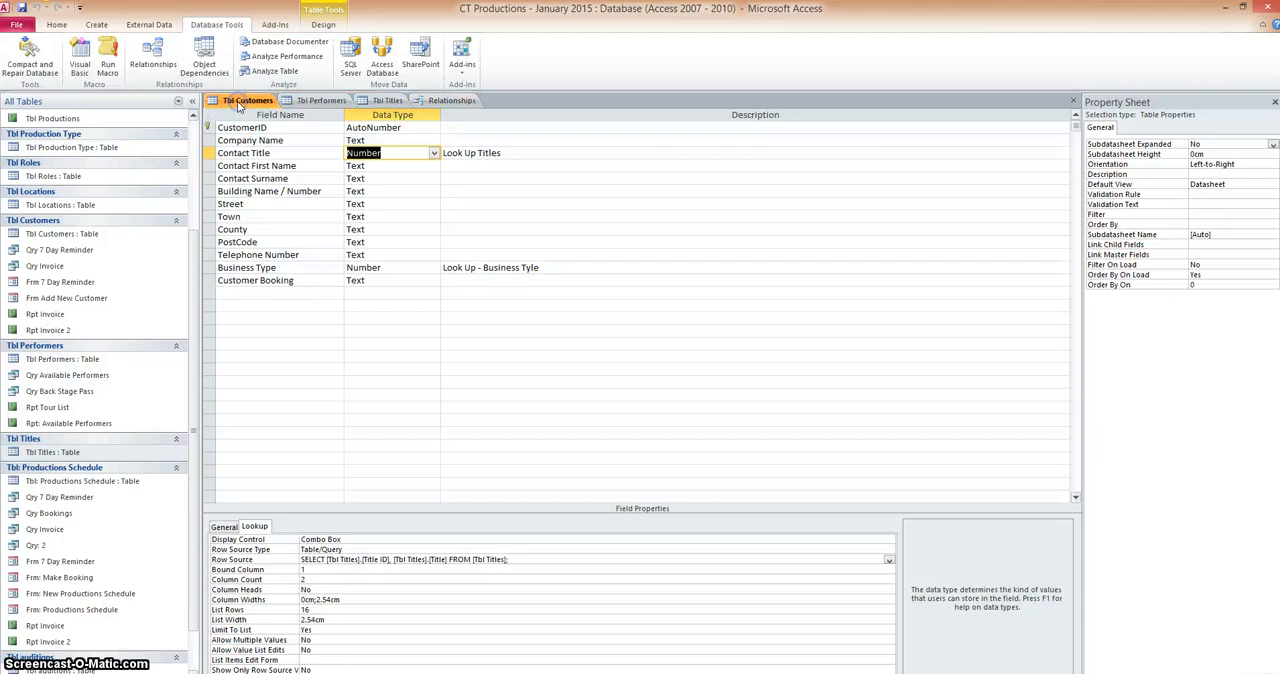
{"action": "left_click", "coordinate": [56, 24]}
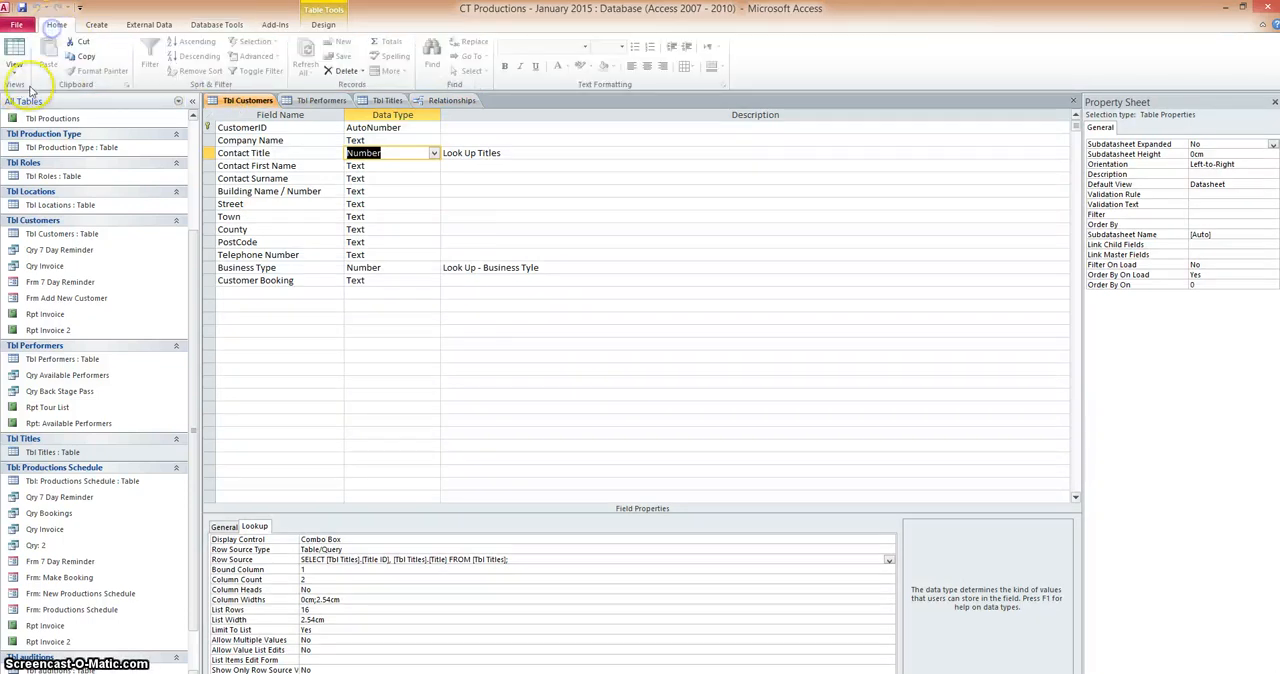
{"action": "left_click", "coordinate": [15, 60]}
{"action": "left_click", "coordinate": [30, 95]}
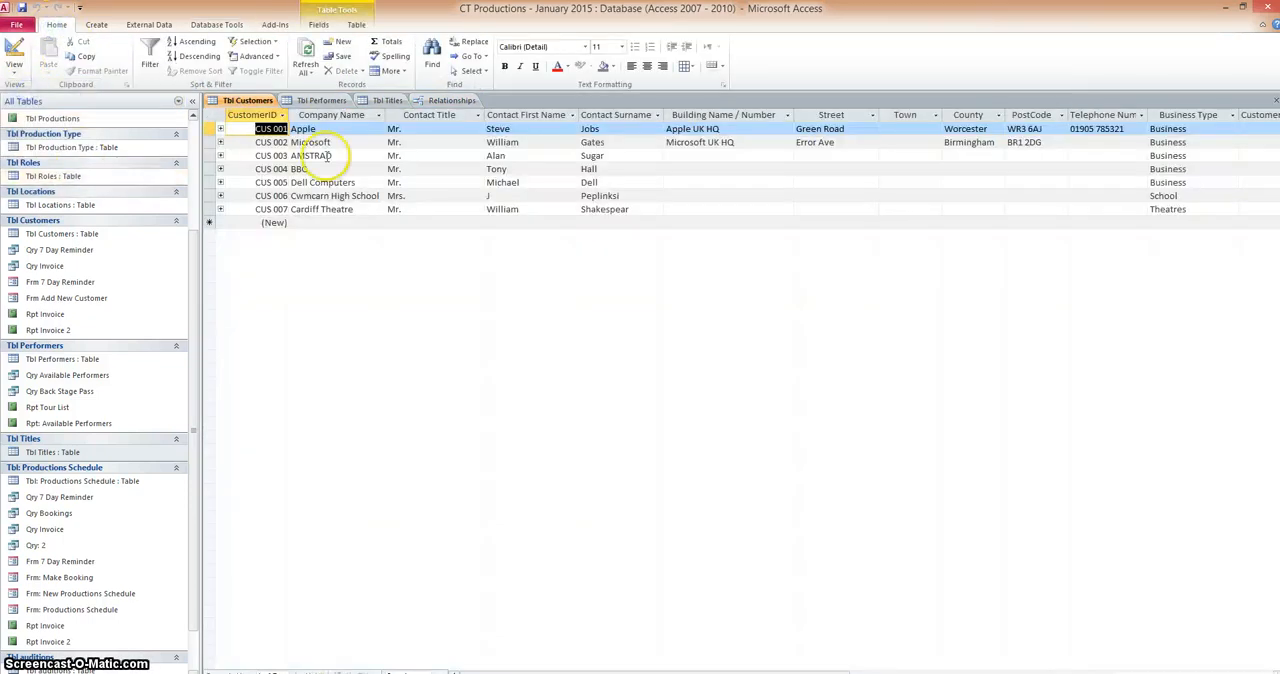
{"action": "left_click", "coordinate": [447, 131]}
{"action": "left_click", "coordinate": [477, 130]}
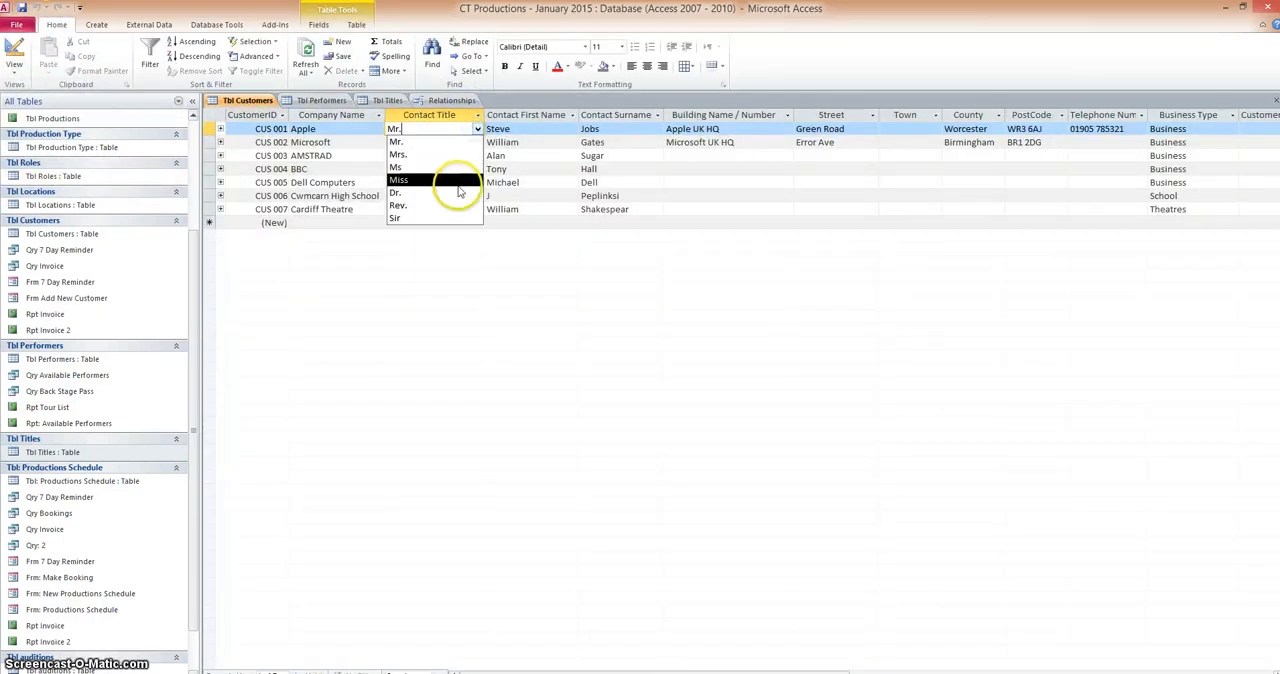
{"action": "left_click", "coordinate": [457, 307]}
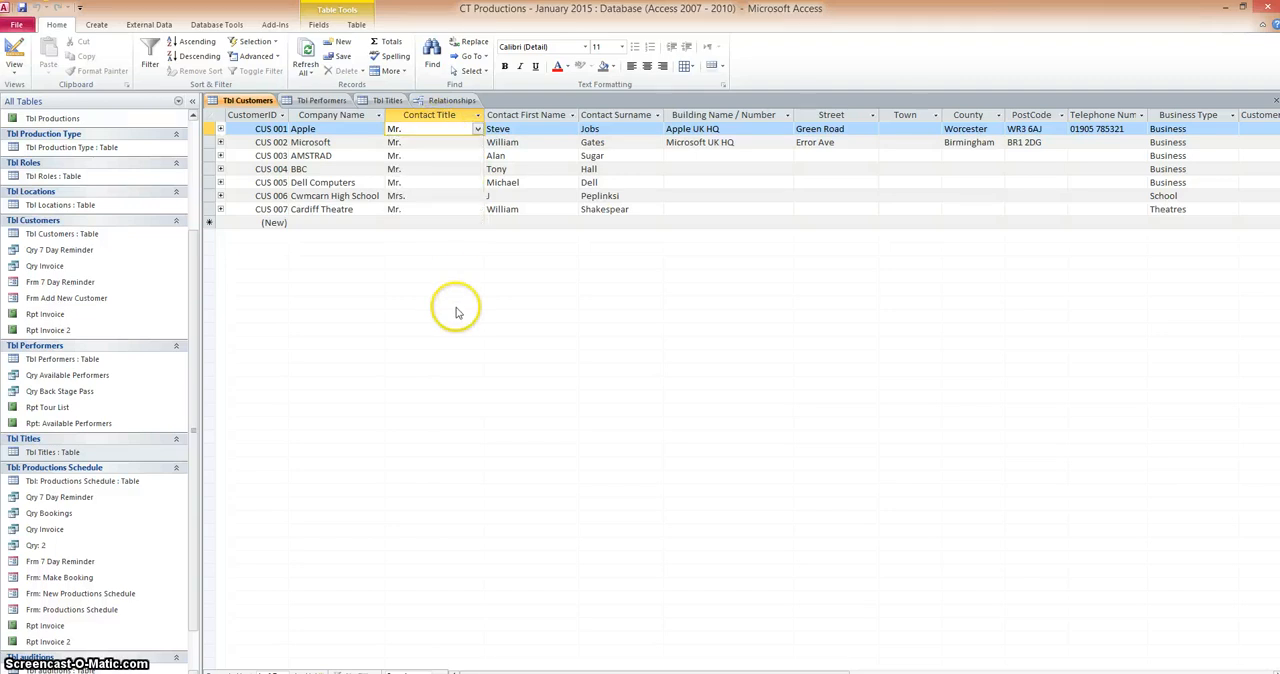
View Tbl Performers as a datasheet and check the Performer Title choices offered for the first performer record
{"action": "left_click", "coordinate": [321, 102]}
{"action": "left_click", "coordinate": [56, 25]}
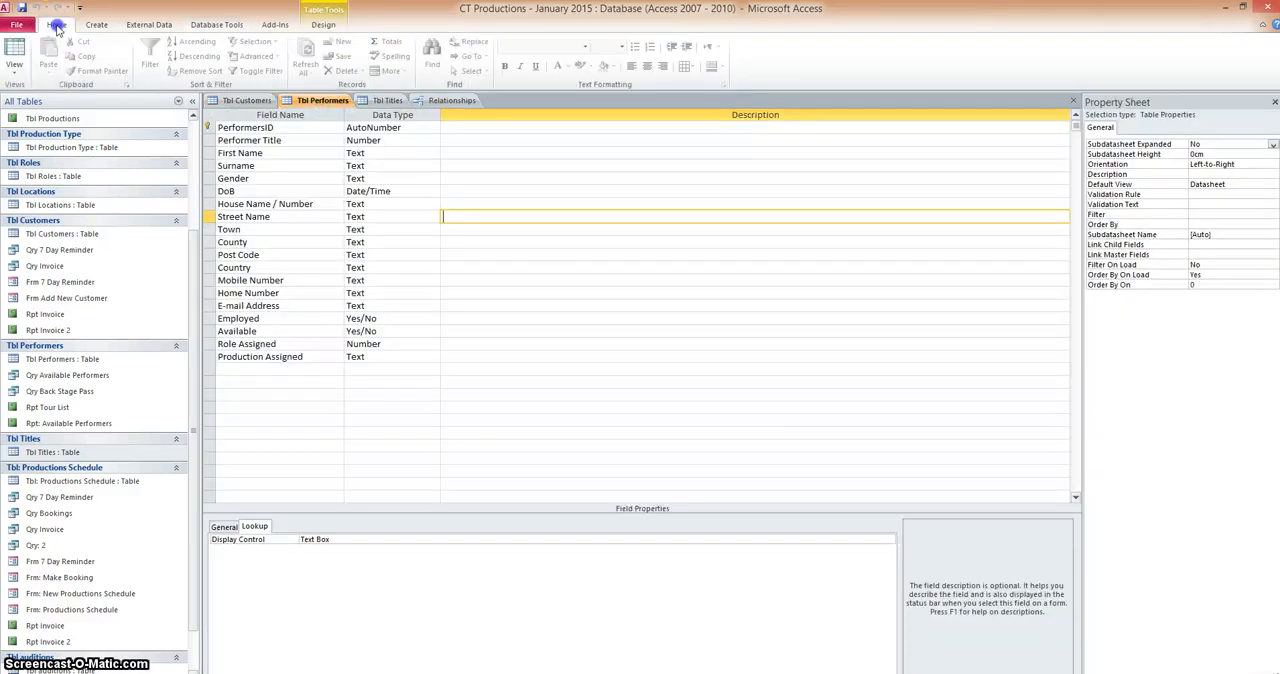
{"action": "left_click", "coordinate": [18, 78]}
{"action": "left_click", "coordinate": [45, 88]}
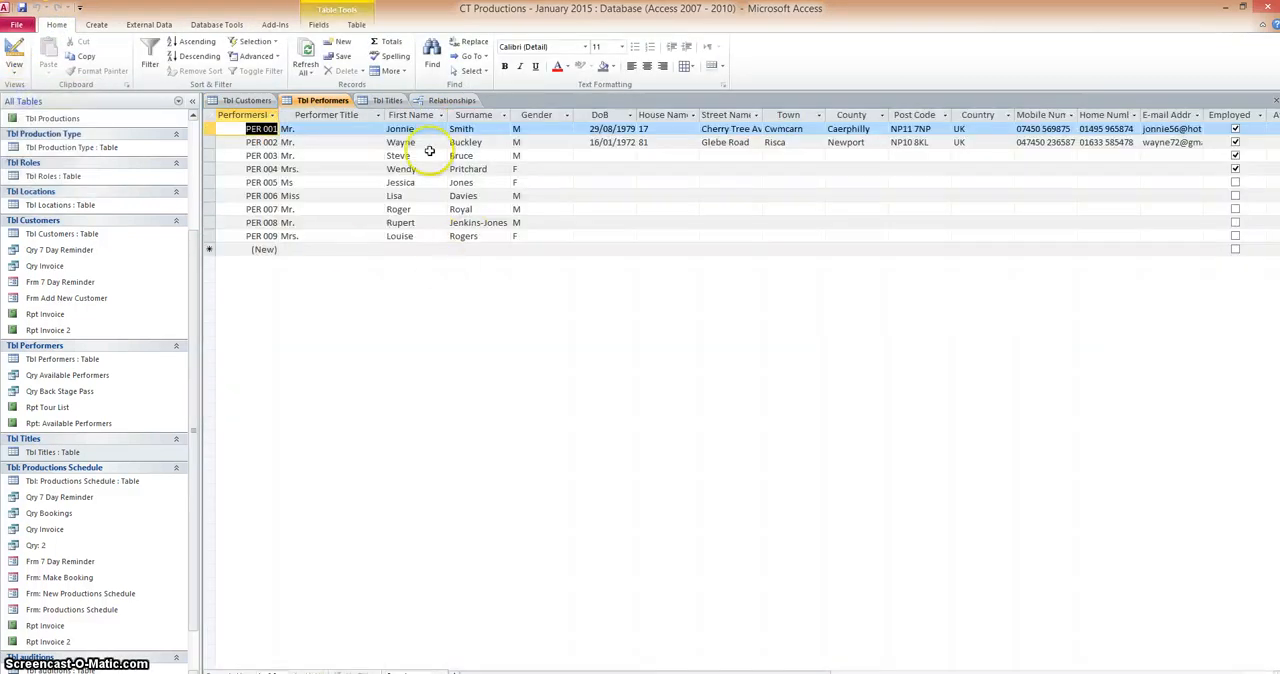
{"action": "left_click", "coordinate": [366, 129]}
{"action": "left_click", "coordinate": [378, 129]}
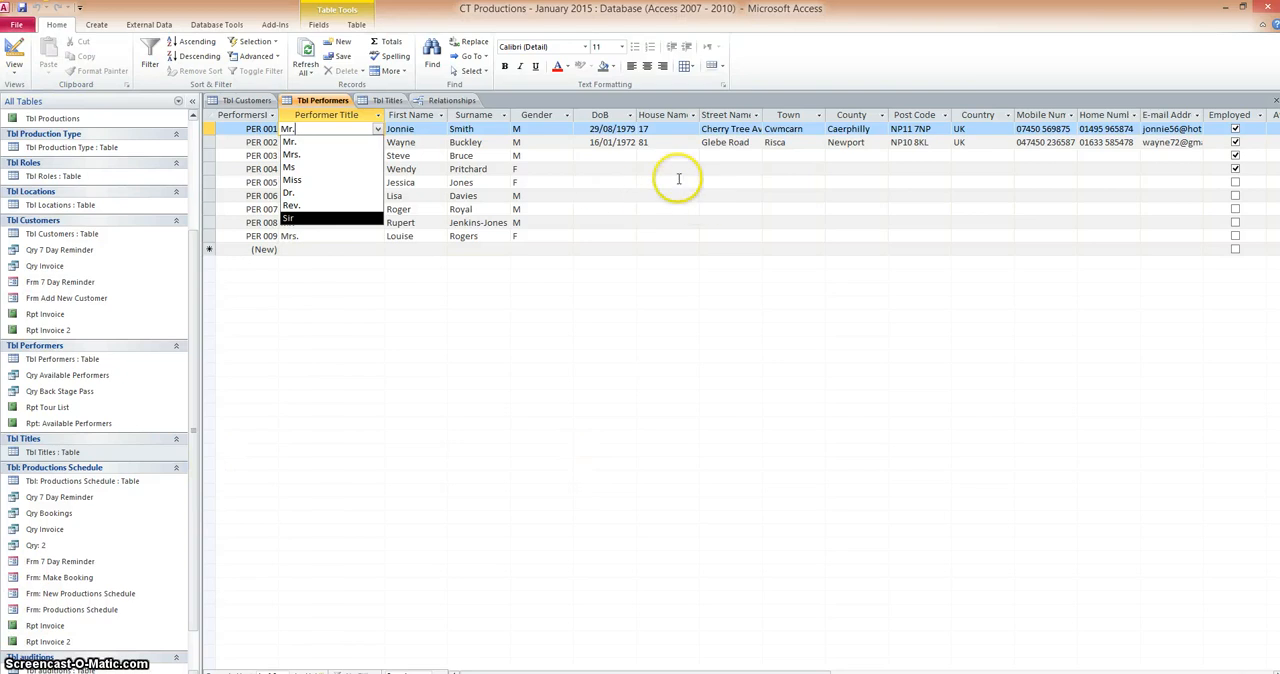
Back in the Relationships diagram, move Tbl Titles higher between the two linked tables and Tbl Performers below Tbl: Productions Schedule
{"action": "left_click", "coordinate": [455, 101]}
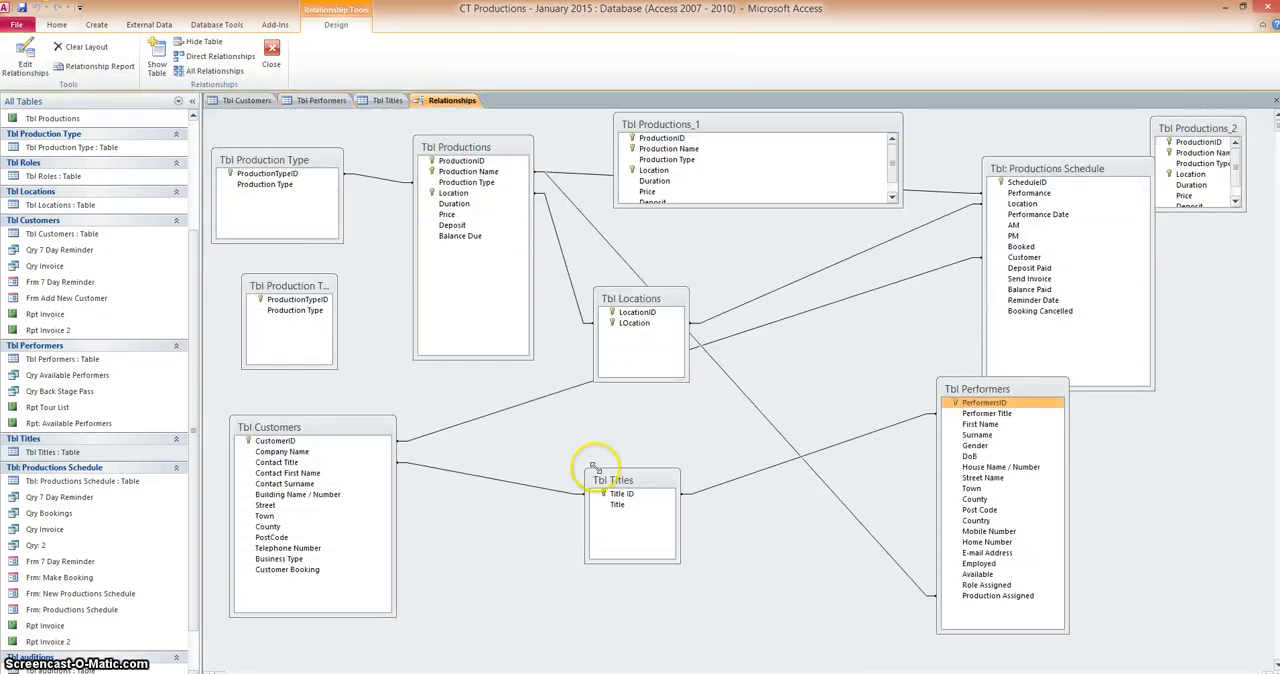
{"action": "left_click", "coordinate": [617, 483]}
{"action": "left_click_drag", "start_coordinate": [617, 483], "coordinate": [625, 451]}
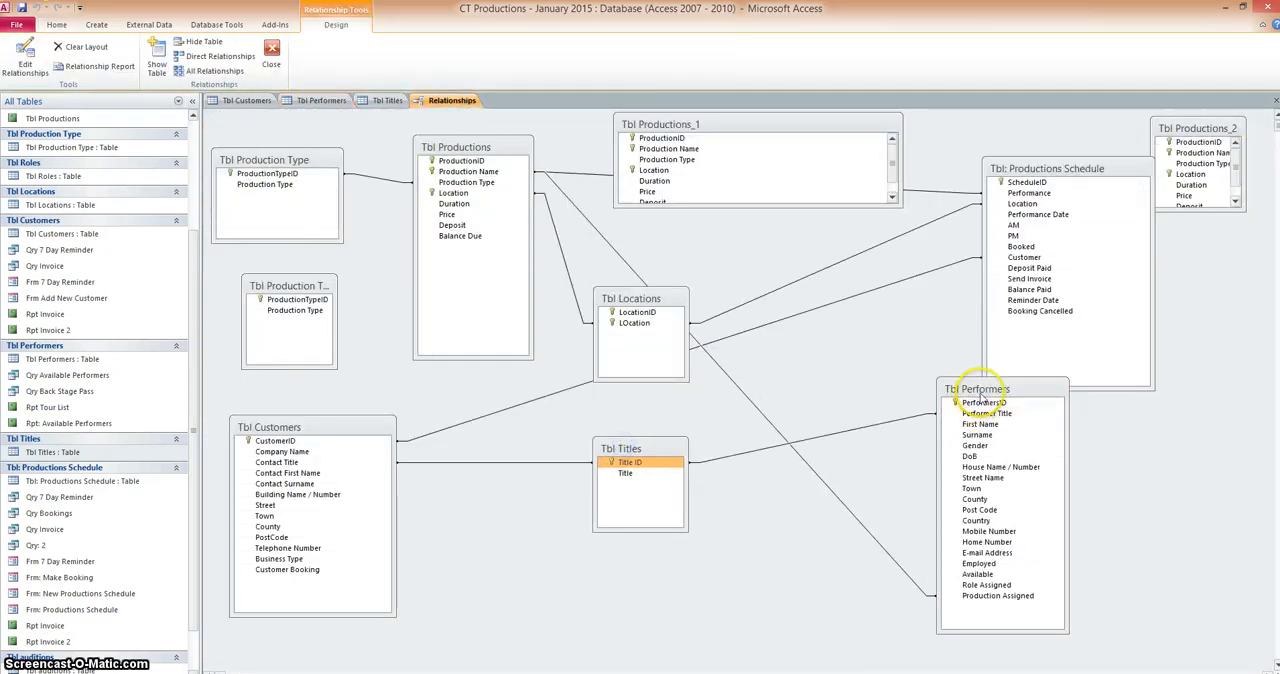
{"action": "left_click_drag", "start_coordinate": [982, 397], "coordinate": [389, 483]}
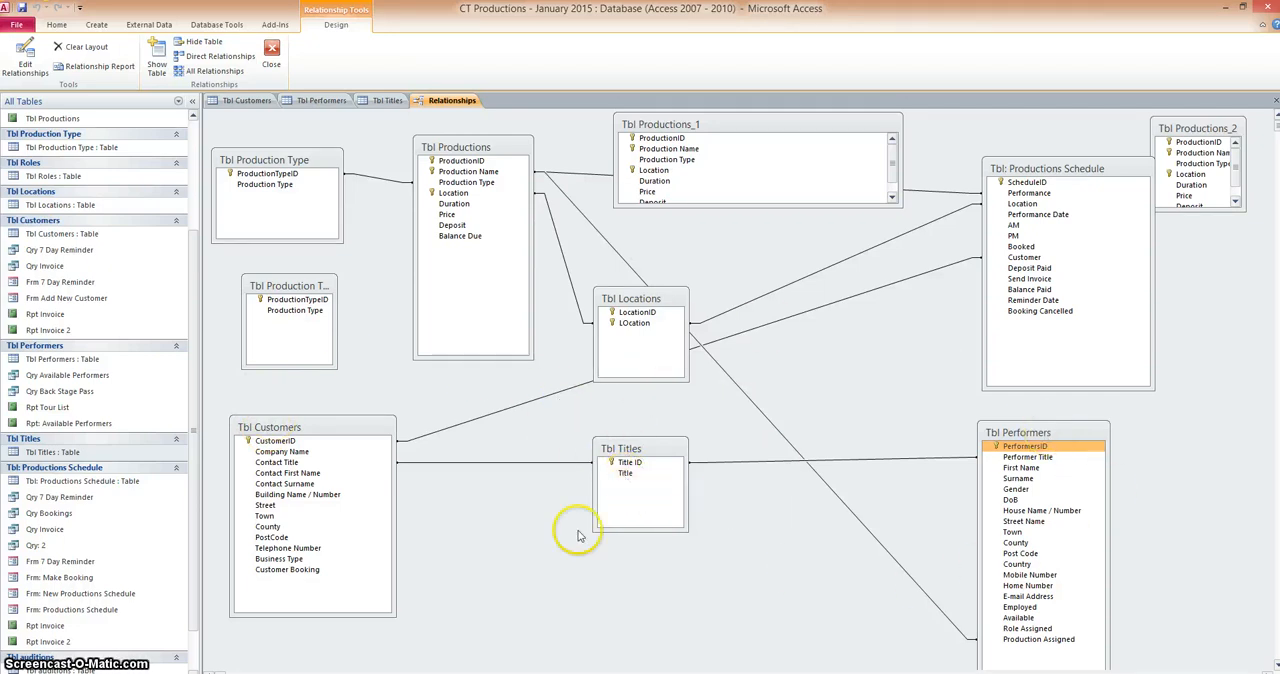
{"action": "mouse_move", "coordinate": [638, 450]}
{"action": "left_mouse_down"}
{"action": "mouse_move", "coordinate": [630, 436]}
{"action": "mouse_move", "coordinate": [646, 428]}
{"action": "left_mouse_up"}
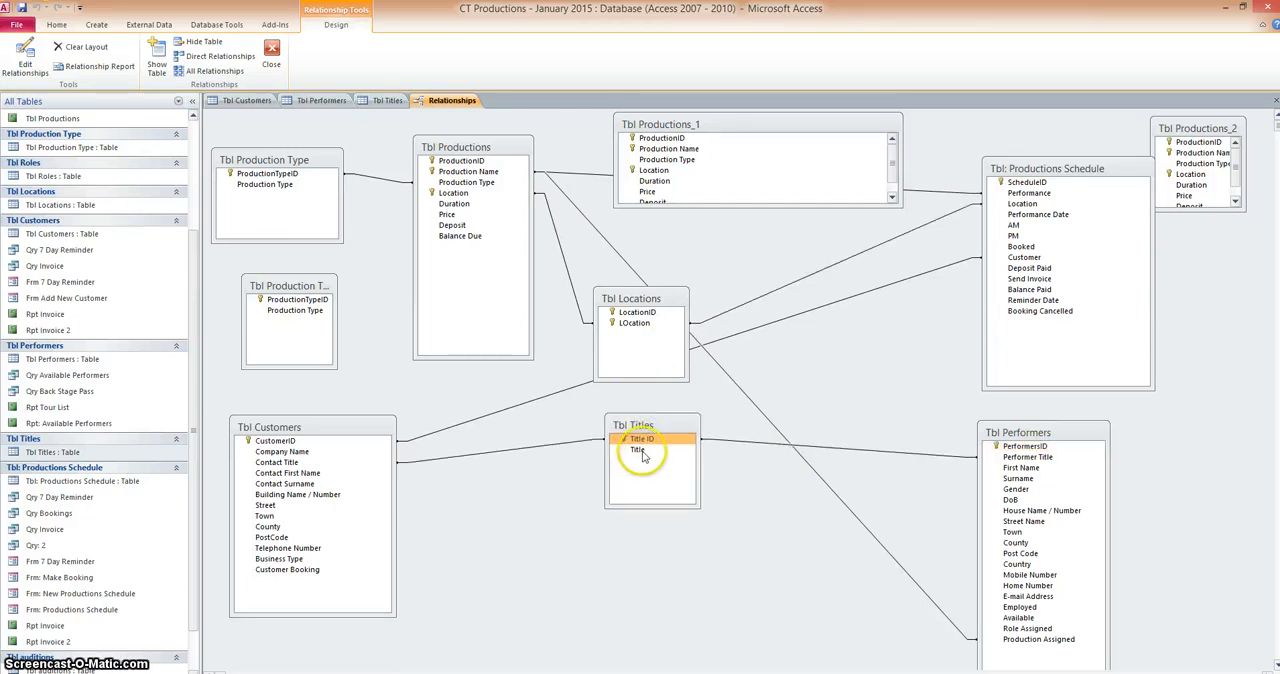